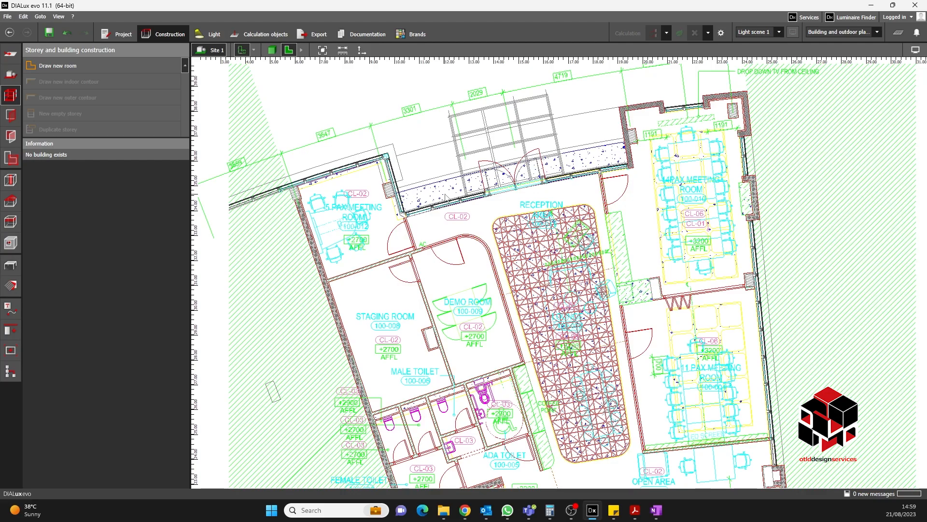
- Start a new room with the Draw new room tool at the staging room's upper-left inner corner
scroll(396, 256, "up", 1)
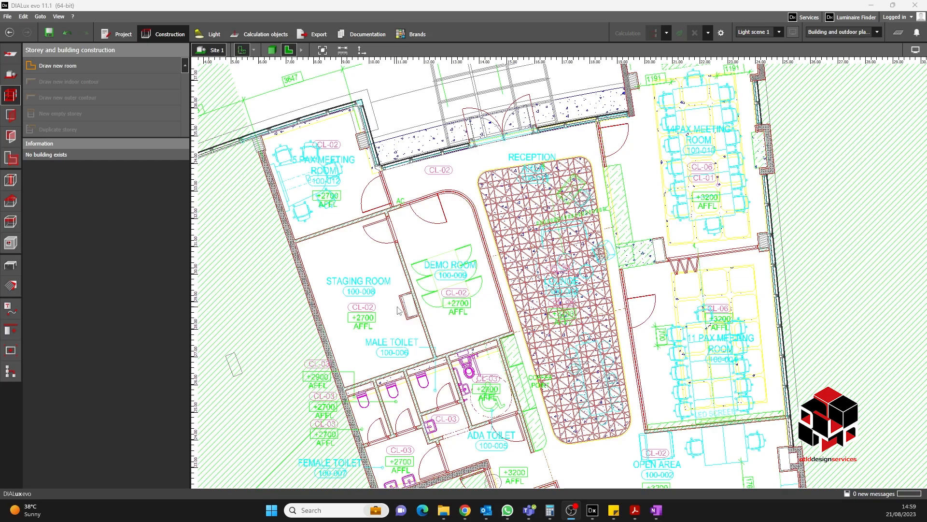
scroll(395, 261, "up", 3)
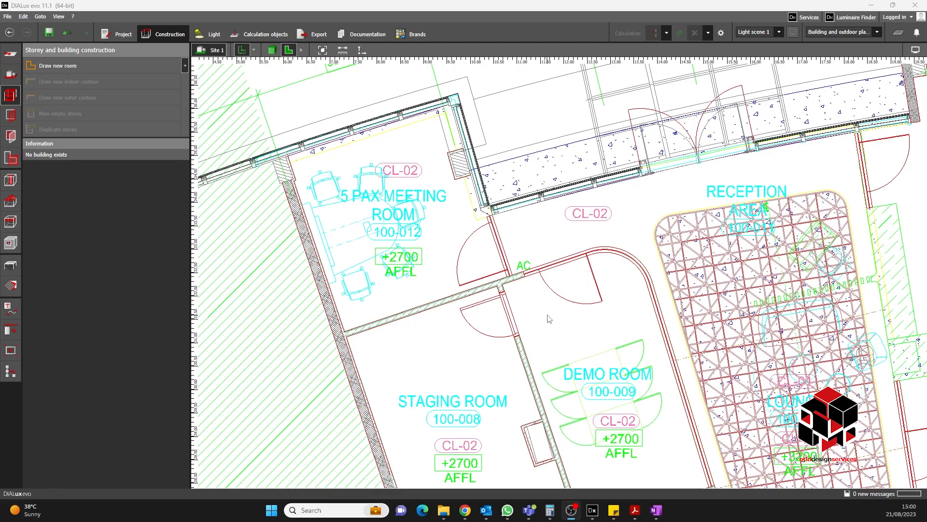
middle_click_drag(479, 294, 452, 236)
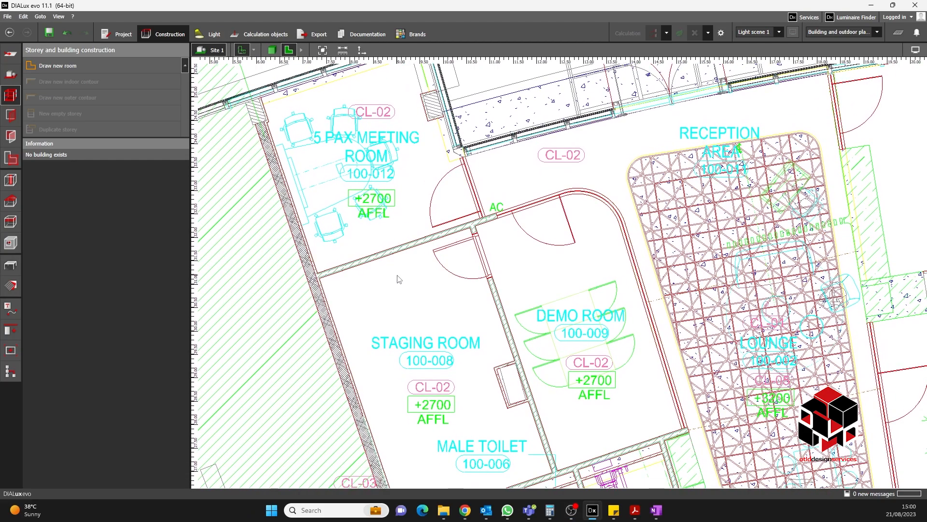
middle_click_drag(457, 316, 476, 267)
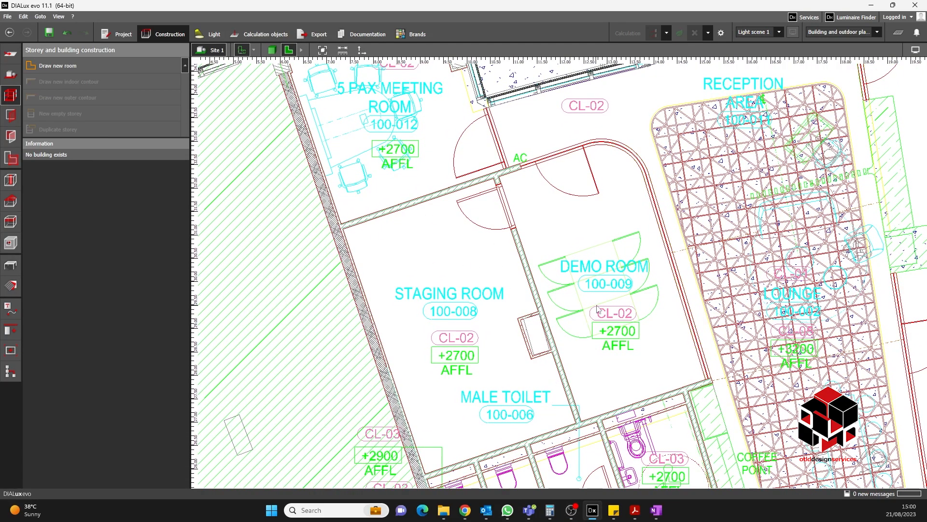
middle_click_drag(607, 266, 605, 294)
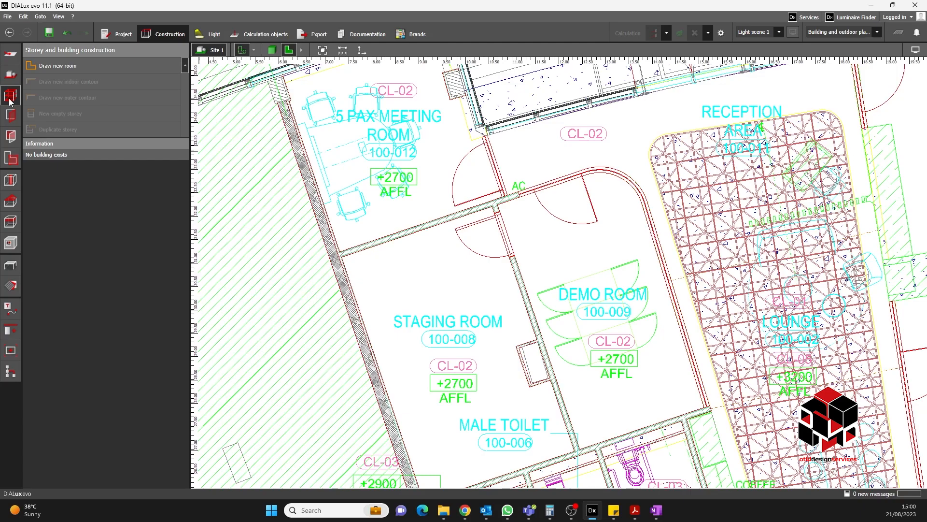
left_click(80, 67)
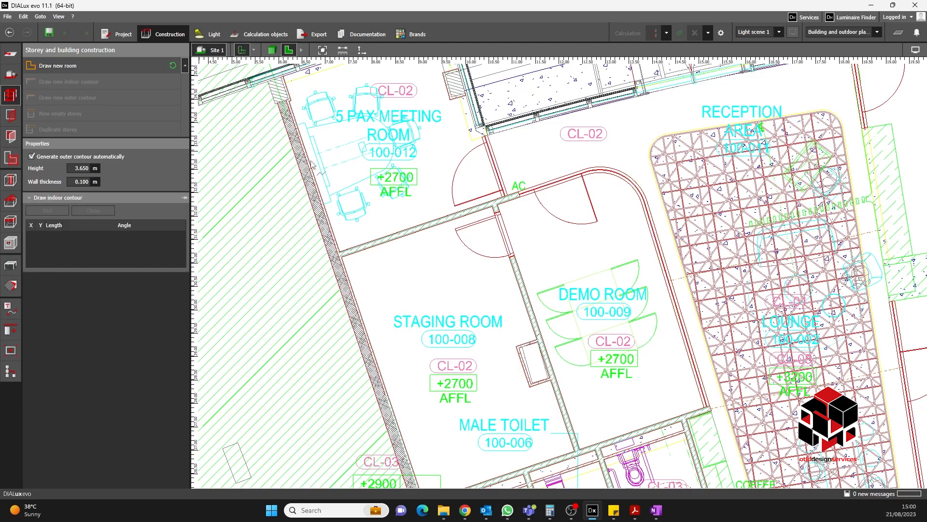
scroll(366, 261, "up", 1)
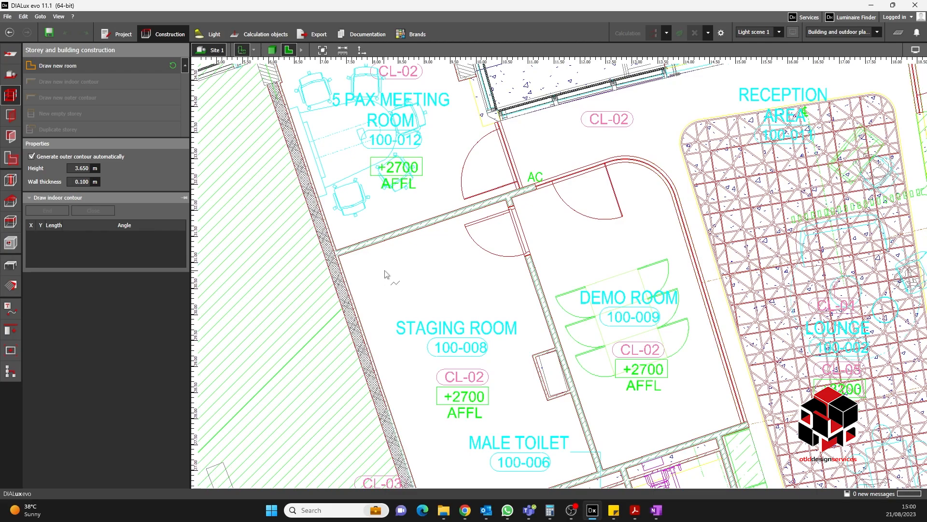
scroll(370, 267, "up", 1)
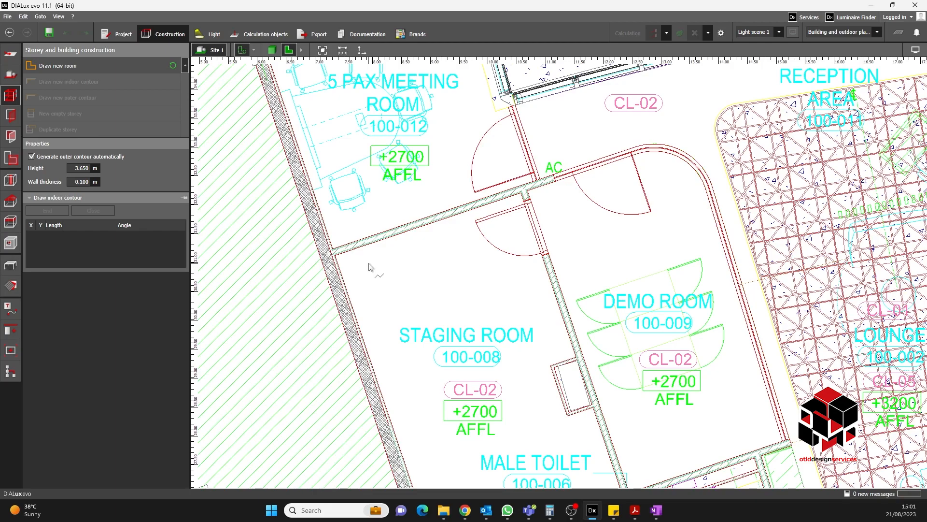
scroll(366, 266, "up", 2)
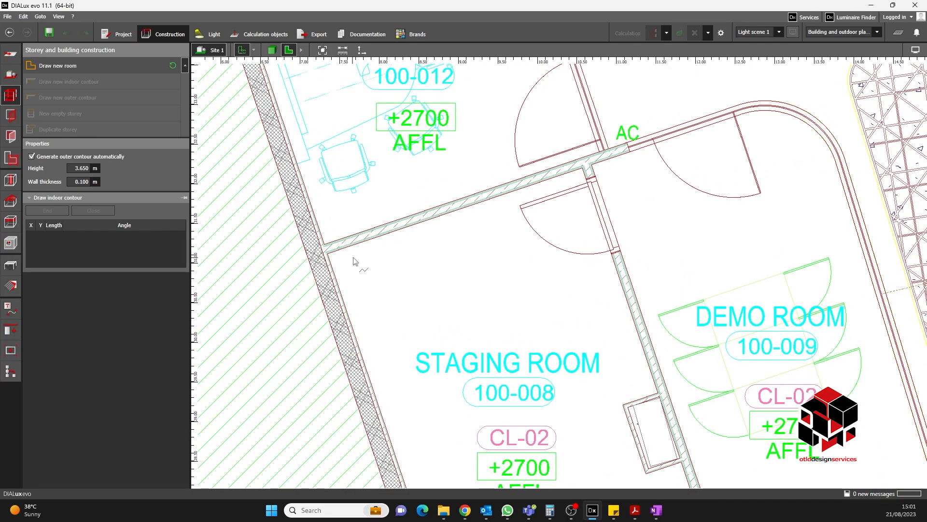
scroll(366, 264, "up", 3)
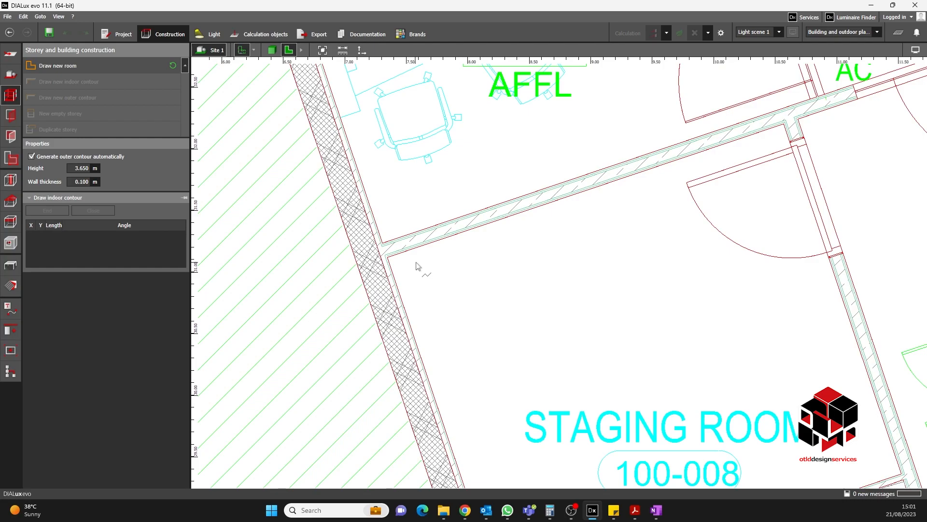
left_click(398, 263)
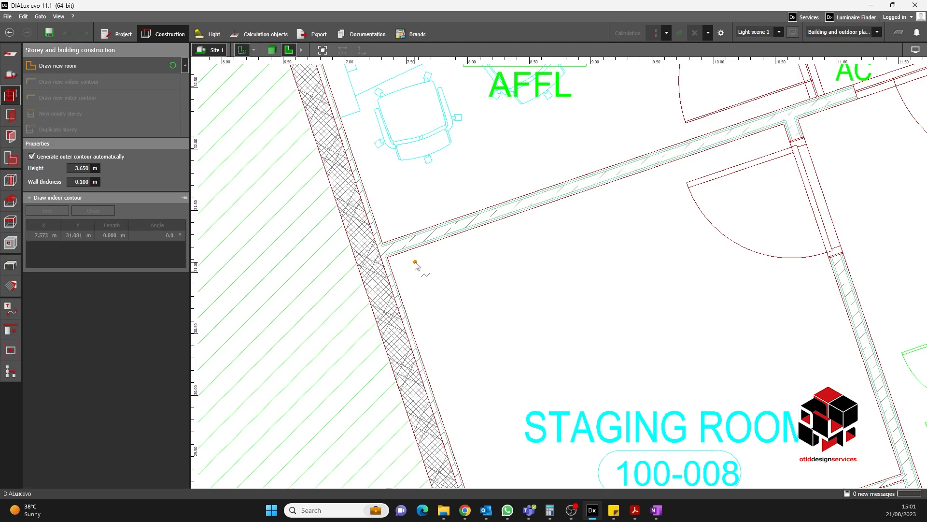
left_click(387, 257)
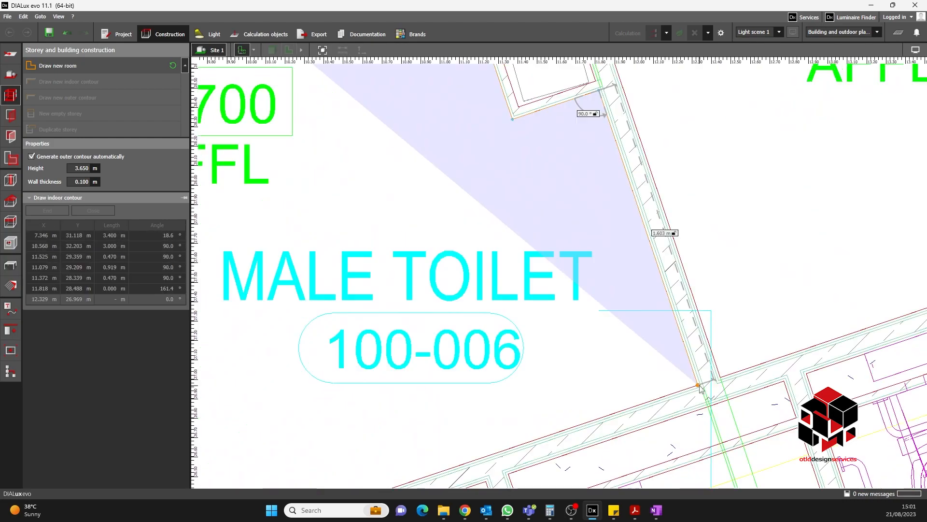
- Trace the staging room and male toilet outline point by point and close the polygon
left_click(699, 384)
scroll(767, 232, "down", 3)
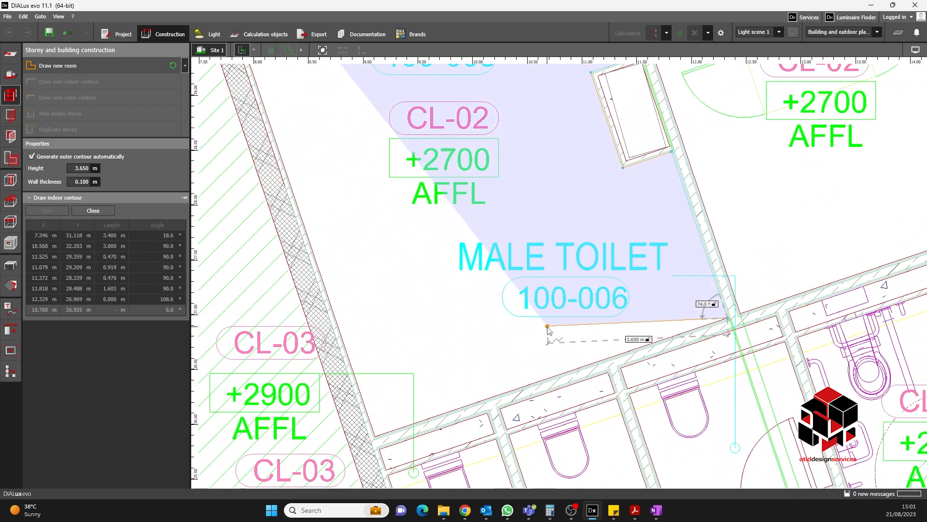
middle_click_drag(423, 410, 522, 354)
scroll(493, 364, "up", 2)
left_click(462, 386)
scroll(535, 372, "down", 2)
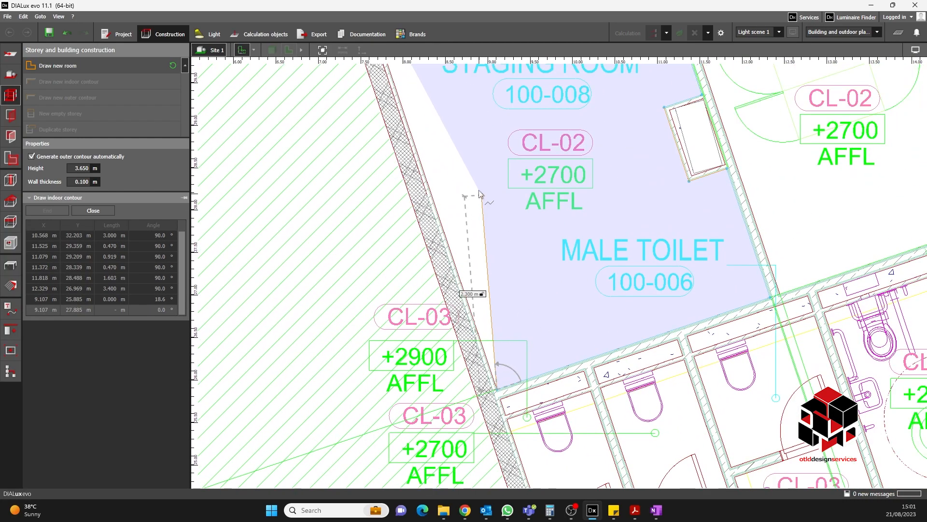
middle_click_drag(472, 136, 561, 375)
scroll(488, 246, "up", 1)
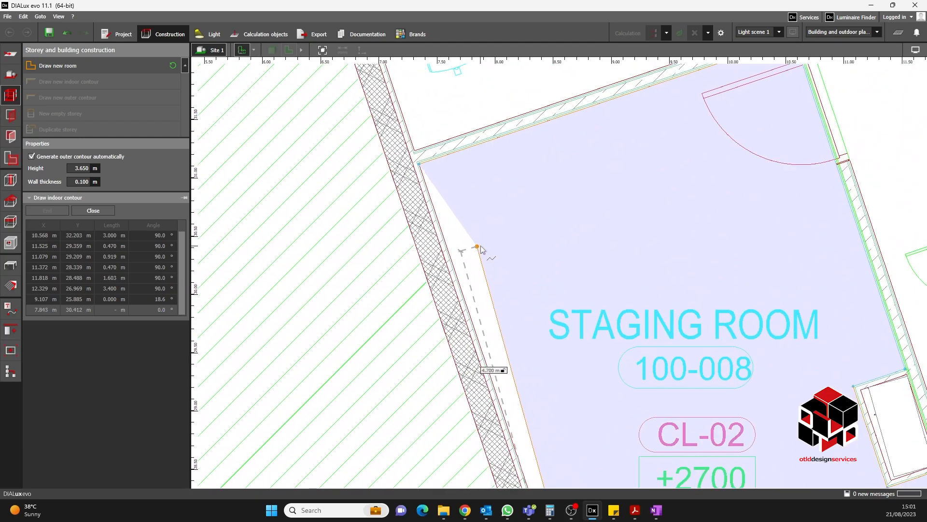
right_click(481, 247)
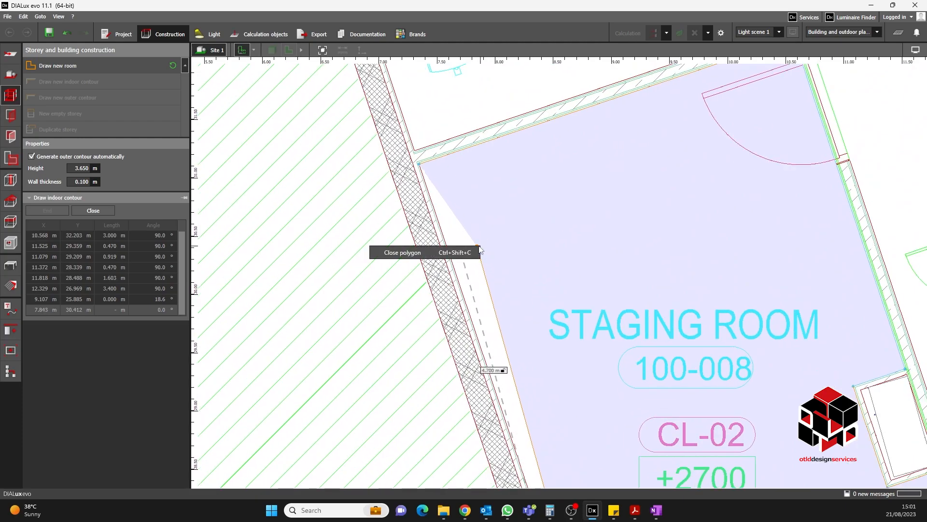
left_click(424, 255)
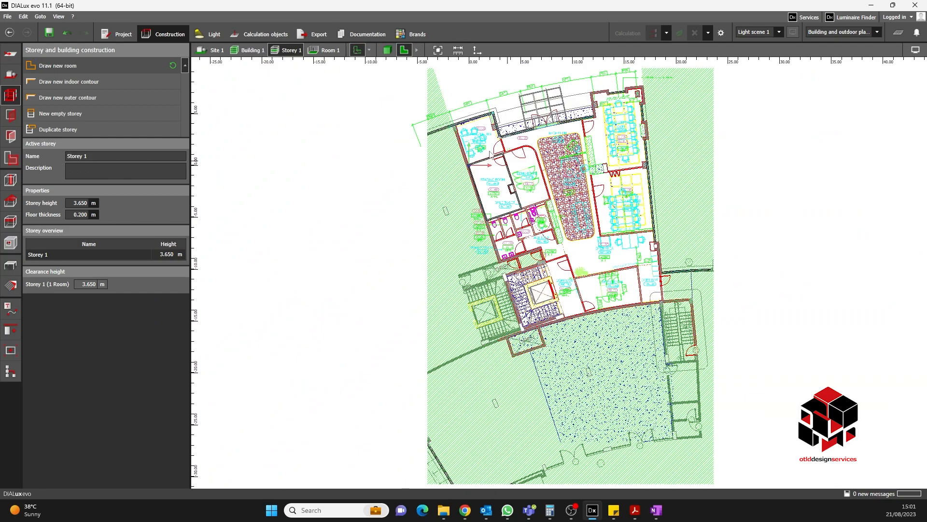
- Inspect the new room in the 3D view, then return to the 2D plan view
scroll(485, 179, "up", 4)
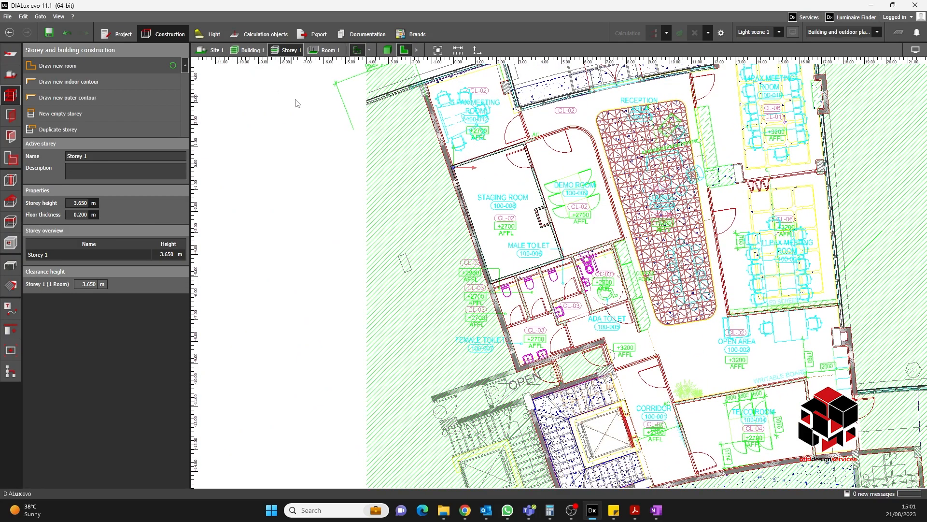
scroll(538, 236, "up", 3)
middle_click_drag(521, 234, 507, 197)
scroll(491, 183, "up", 1)
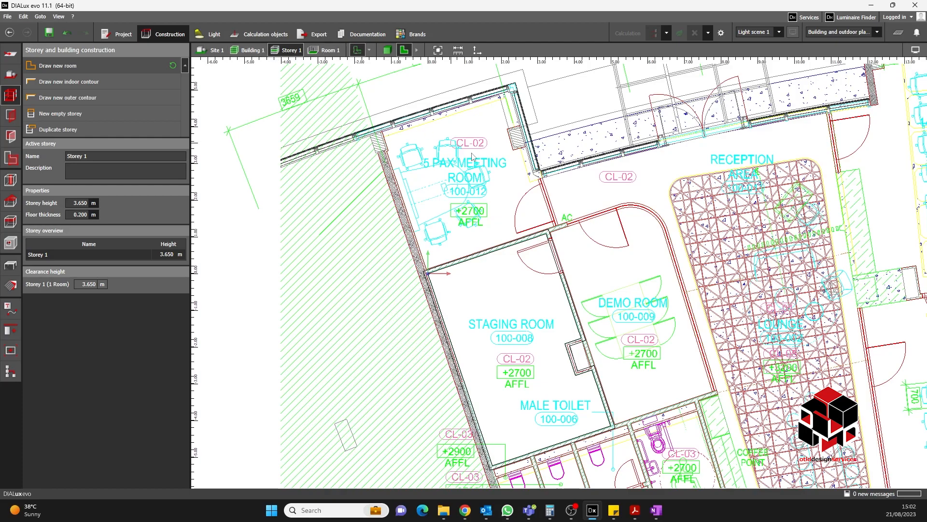
scroll(510, 269, "up", 2)
scroll(509, 269, "up", 5)
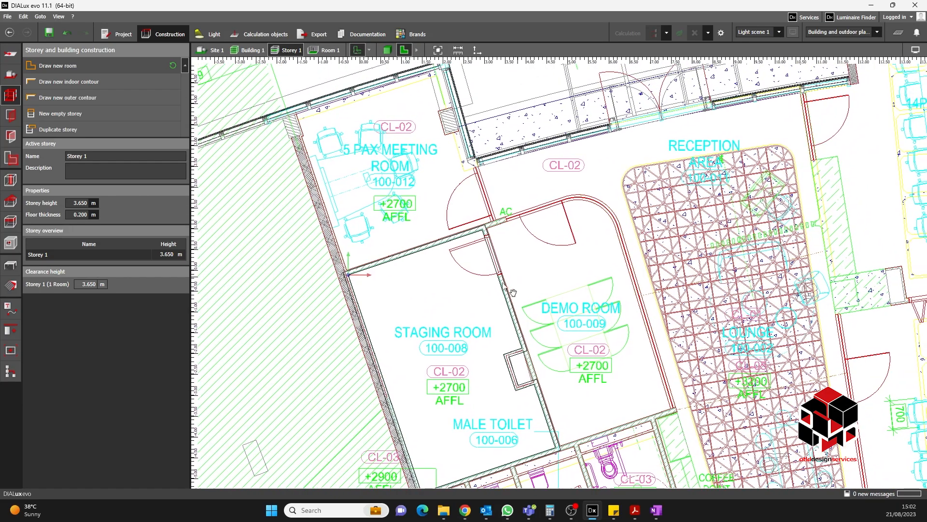
scroll(485, 219, "down", 1)
middle_click_drag(487, 220, 586, 187)
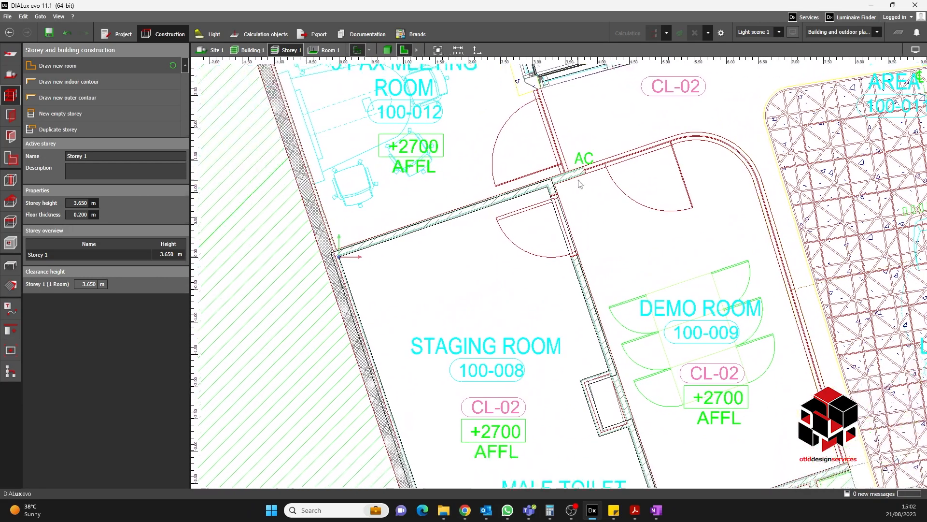
scroll(367, 241, "up", 1)
left_click(388, 50)
scroll(485, 224, "up", 5)
right_click_drag(434, 257, 483, 232)
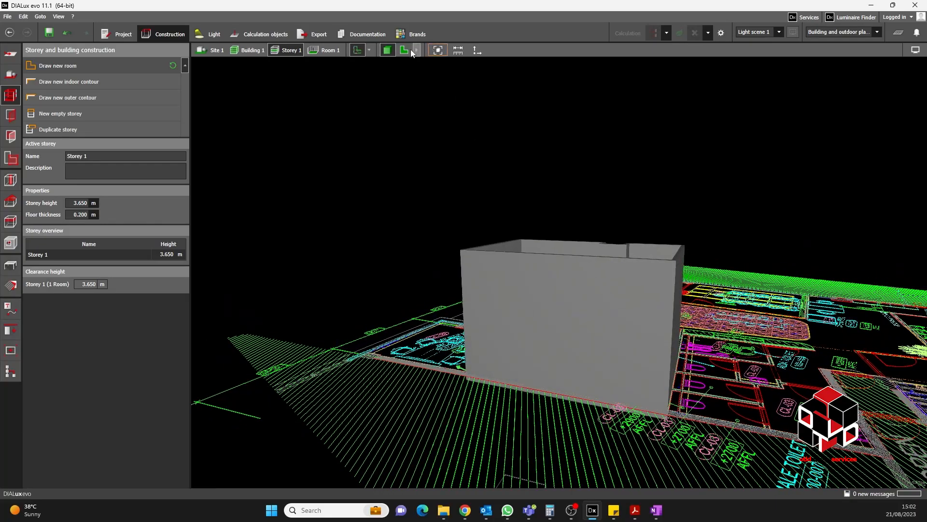
left_click(404, 50)
scroll(497, 233, "up", 5)
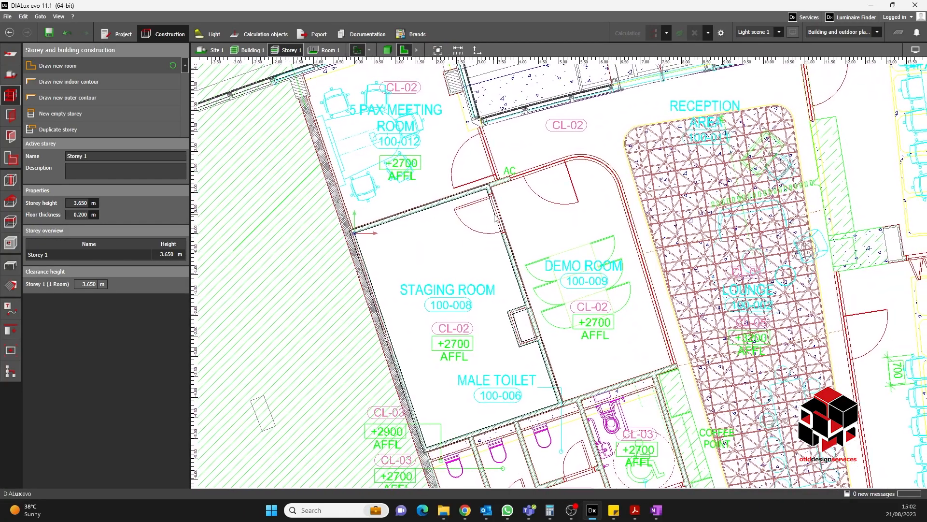
- Start a second room contour at the demo room's corner by the AC wall and trace along its top wall
middle_click_drag(495, 193, 483, 197)
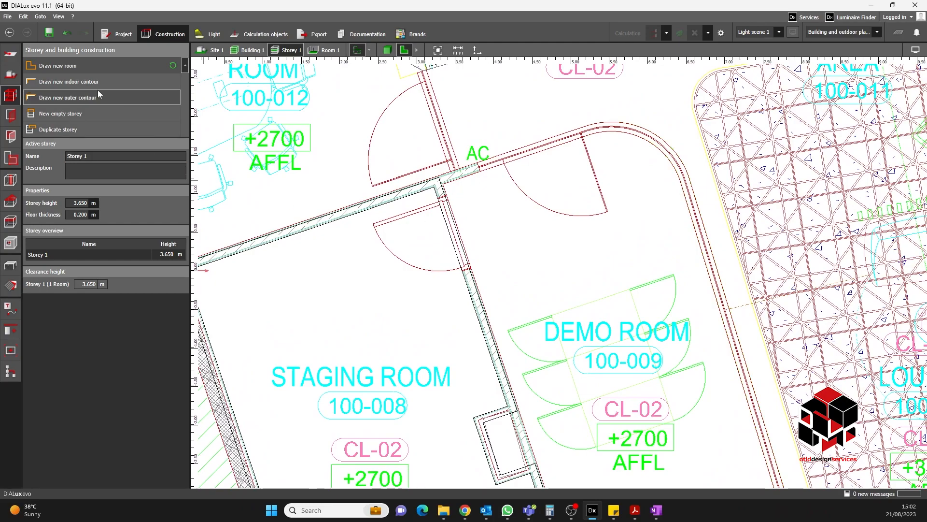
left_click(68, 81)
scroll(453, 192, "up", 3)
scroll(453, 192, "up", 2)
left_click(410, 190)
scroll(430, 206, "down", 4)
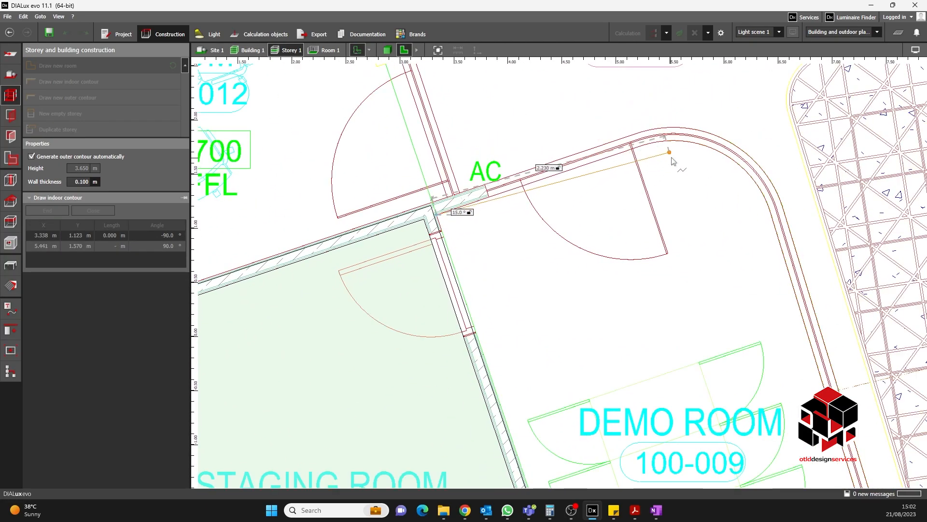
left_click(644, 144)
left_click(661, 141)
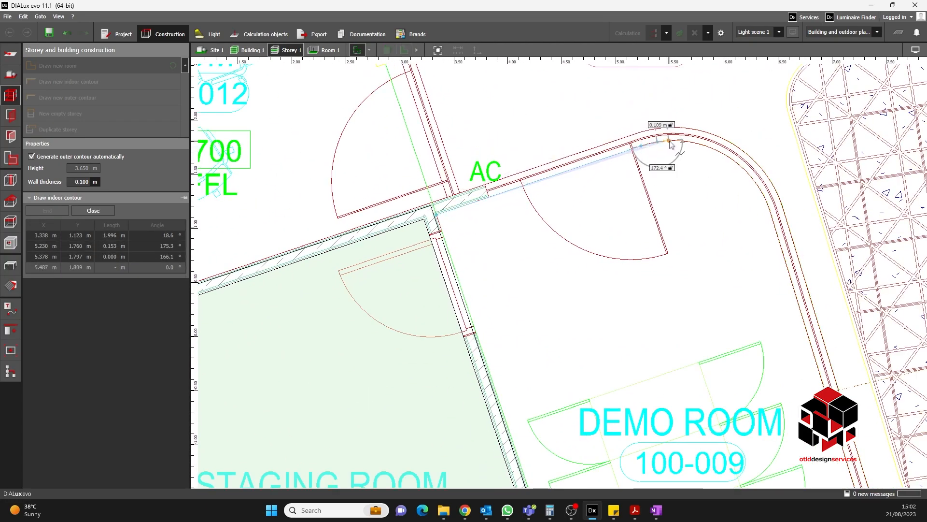
left_click(674, 141)
scroll(674, 141, "up", 2)
left_click(684, 142)
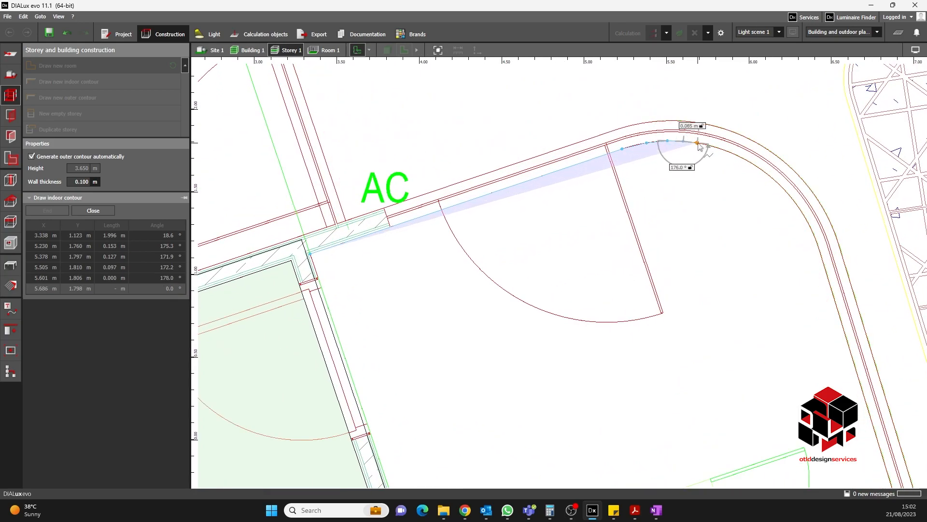
- Trace the demo room's curved corner with a series of short segments along the inner wall
left_click(699, 143)
left_click(716, 147)
left_click(729, 152)
left_click(743, 157)
left_click(758, 167)
left_click(769, 175)
left_click(782, 188)
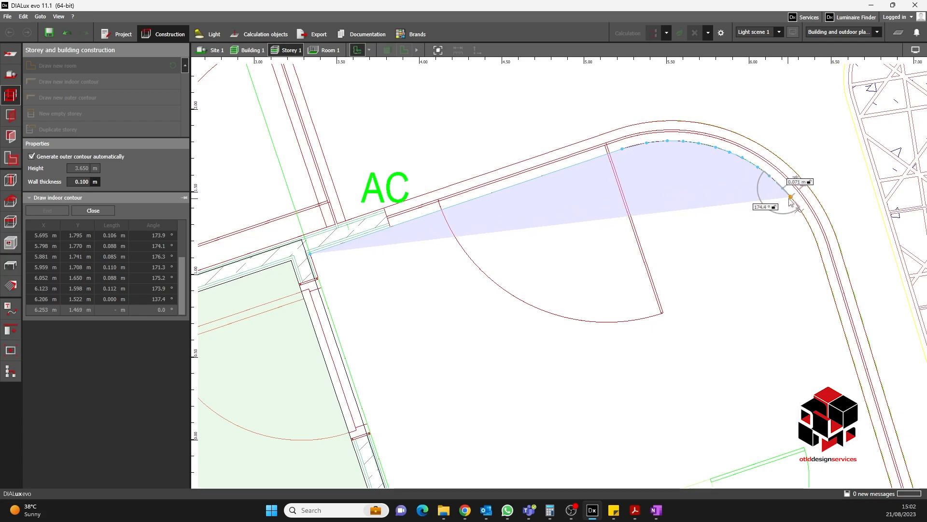
left_click(791, 197)
left_click(806, 219)
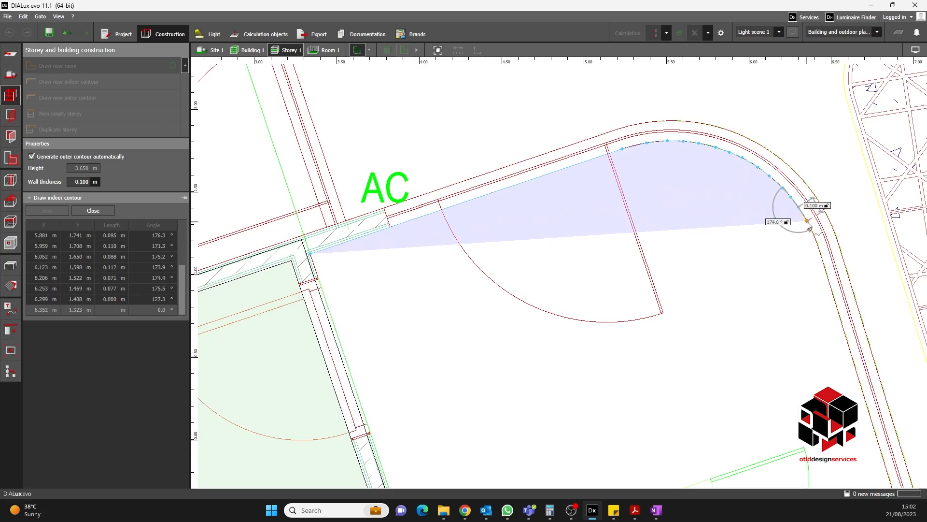
left_click(813, 232)
left_click(820, 251)
left_click(826, 273)
left_click(826, 273)
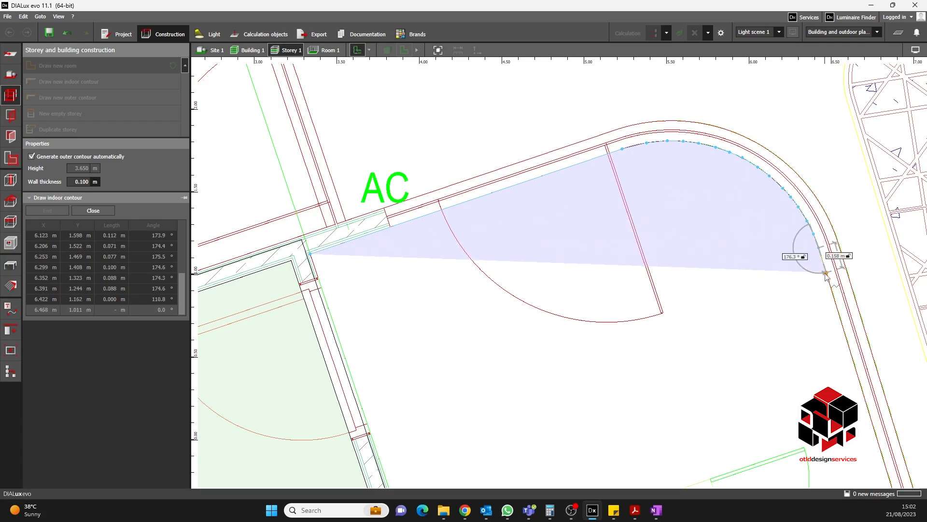
- Continue the demo room outline down to the toilet wall and back to the staging room wall, then close the polygon
scroll(823, 275, "down", 6)
scroll(717, 299, "up", 5)
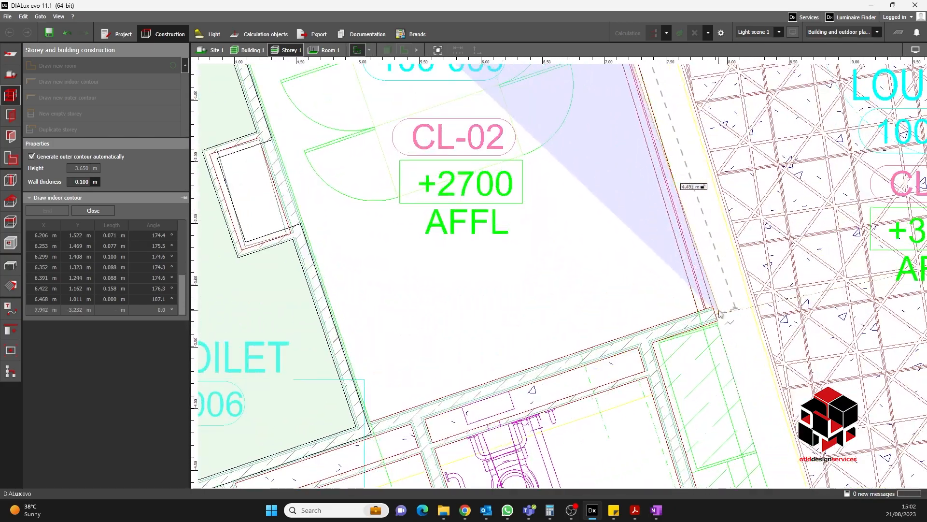
left_click(703, 314)
scroll(765, 194, "down", 4)
scroll(554, 314, "up", 3)
scroll(557, 305, "up", 2)
left_click(557, 304)
scroll(594, 271, "down", 4)
right_click(583, 184)
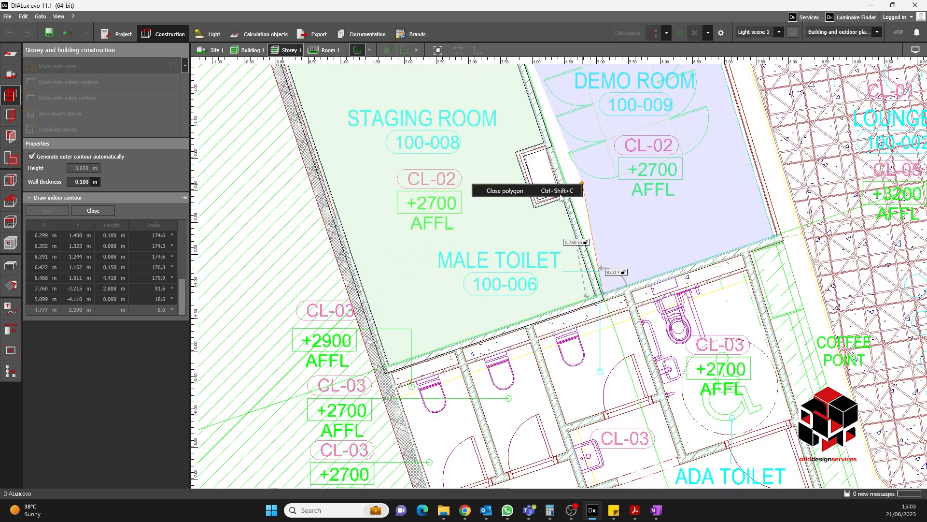
left_click(556, 193)
- View both rooms in the 3D view and orbit around them
scroll(620, 175, "down", 1)
scroll(571, 179, "up", 4)
scroll(570, 179, "down", 4)
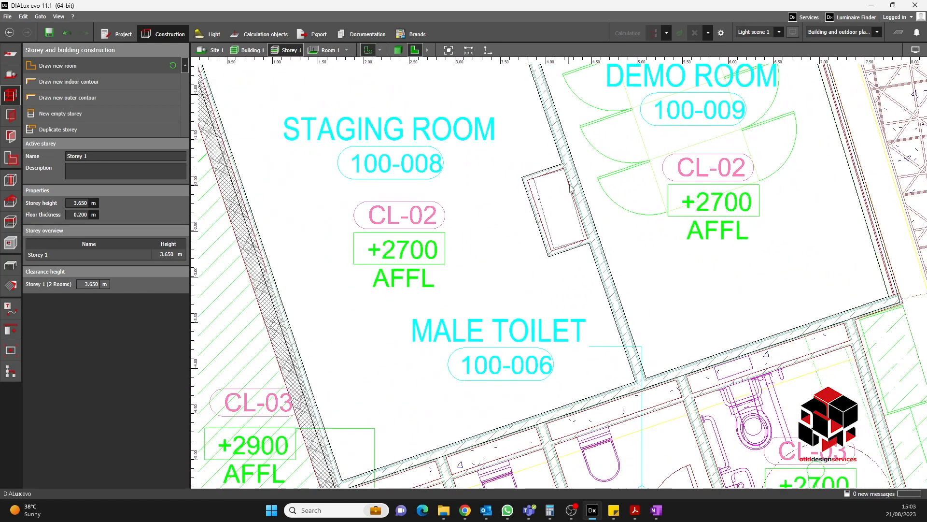
left_click(398, 50)
right_click_drag(606, 204, 682, 246)
scroll(683, 246, "up", 5)
middle_click_drag(695, 245, 625, 235)
right_click_drag(625, 234, 621, 261)
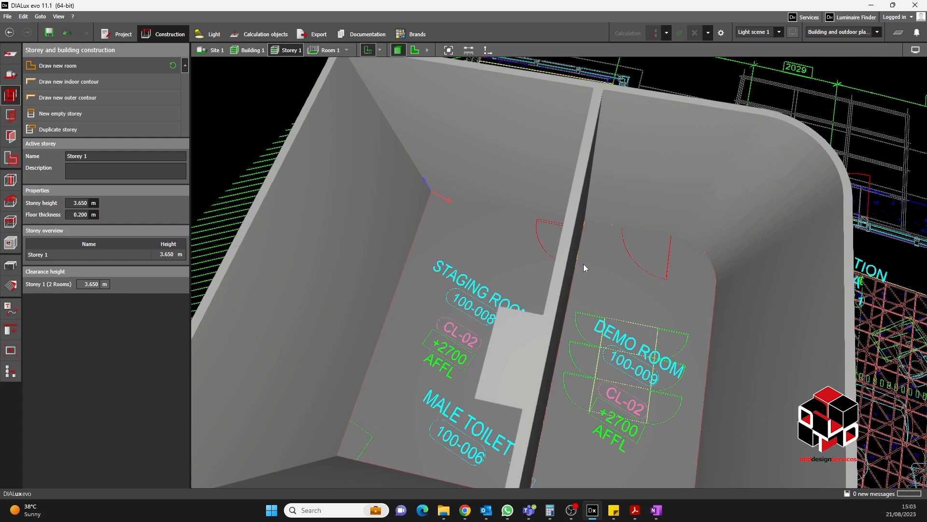
scroll(583, 264, "down", 3)
right_click_drag(591, 259, 508, 130)
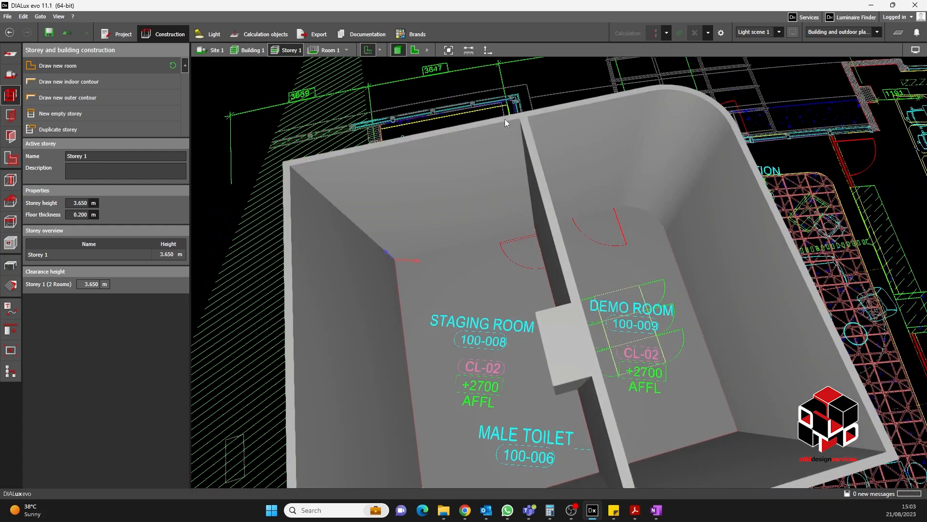
- Start a new room contour in the 5 PAX meeting room and trace its top and right walls down to the staging room wall
right_click_drag(573, 203, 571, 240)
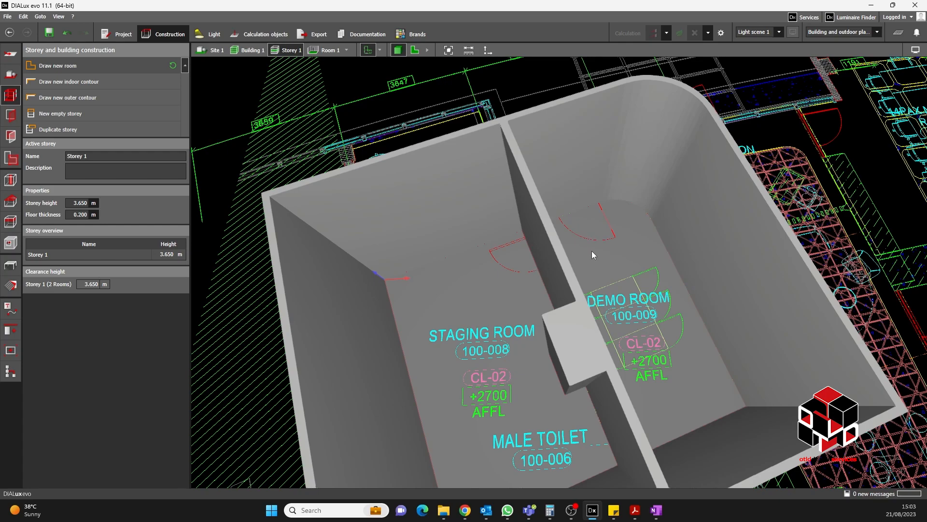
left_click(415, 50)
scroll(525, 232, "up", 5)
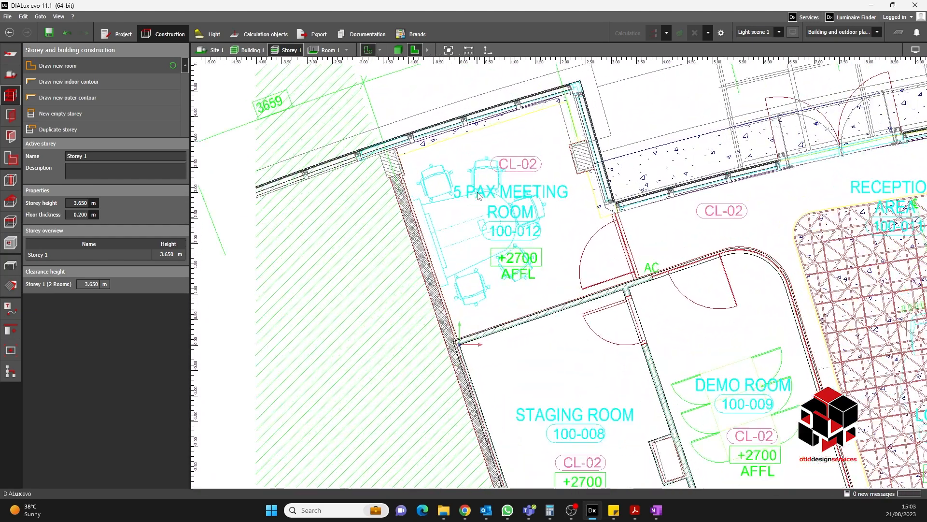
left_click(80, 65)
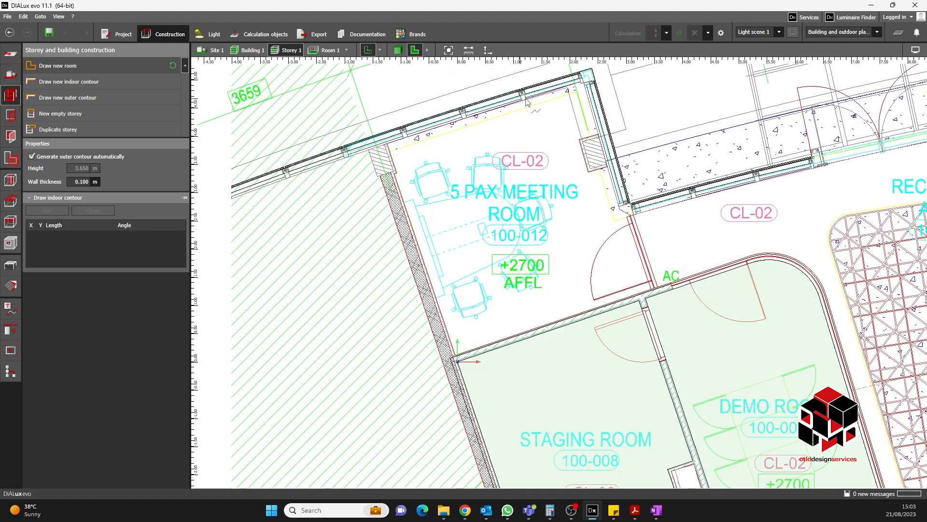
scroll(569, 128, "up", 6)
left_click(571, 112)
left_click(574, 117)
left_click(587, 114)
scroll(589, 116, "down", 4)
scroll(587, 254, "up", 5)
left_click(568, 241)
left_click(607, 283)
scroll(607, 170, "down", 4)
scroll(607, 170, "down", 4)
left_click(652, 333)
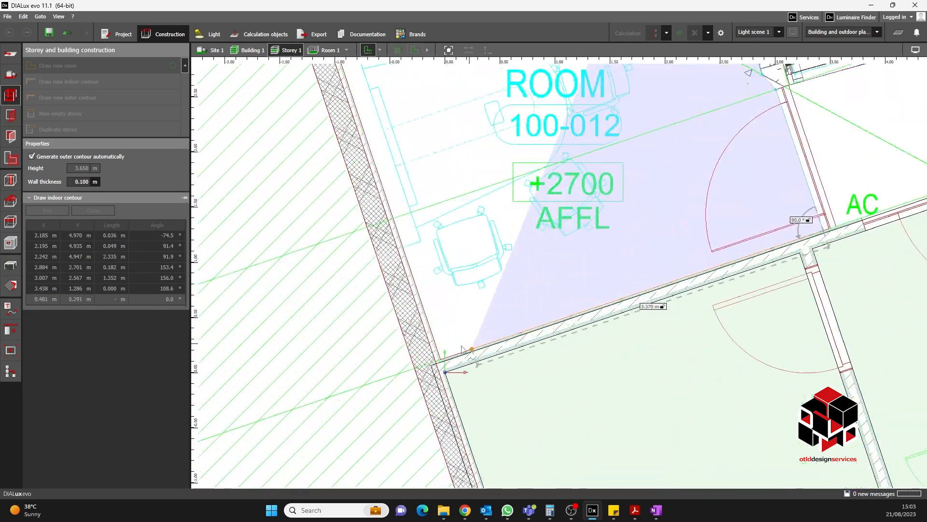
- Continue the 5 PAX meeting room outline along its bottom and left walls, then close the polygon
left_click(443, 354)
scroll(425, 203, "up", 4)
left_click(432, 203)
left_click(441, 200)
left_click(416, 217)
scroll(419, 261, "down", 4)
scroll(444, 237, "up", 2)
left_click(446, 239)
left_click(737, 150)
right_click(794, 137)
left_click(777, 146)
scroll(526, 135, "down", 5)
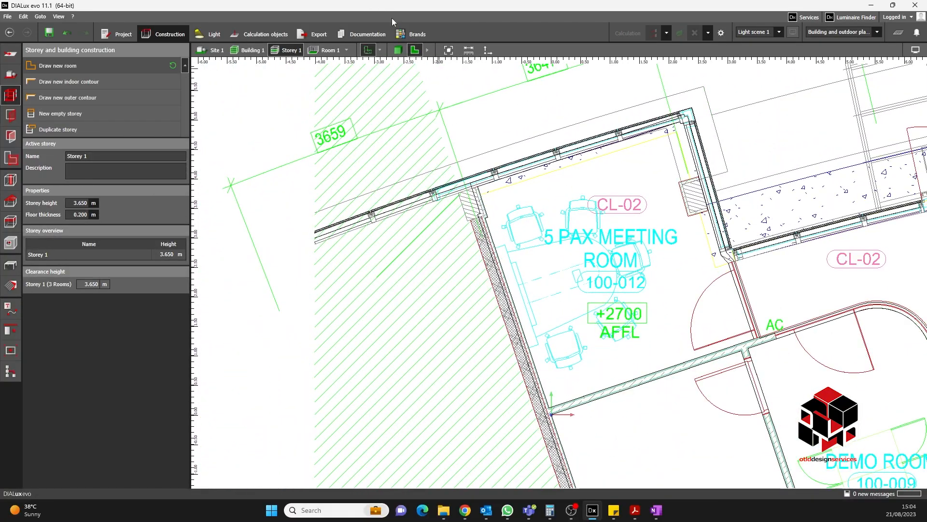
- View the three rooms in 3D and orbit around the model
left_click(395, 50)
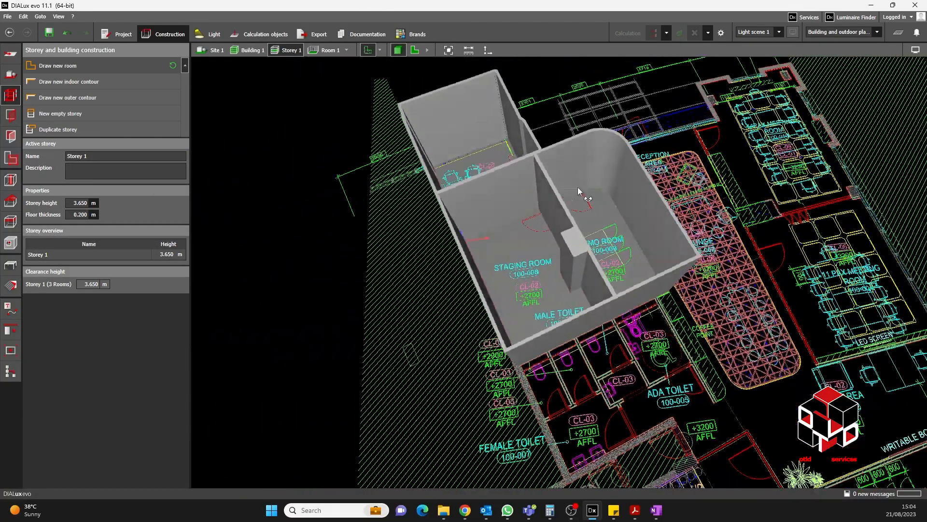
right_click_drag(577, 187, 628, 141)
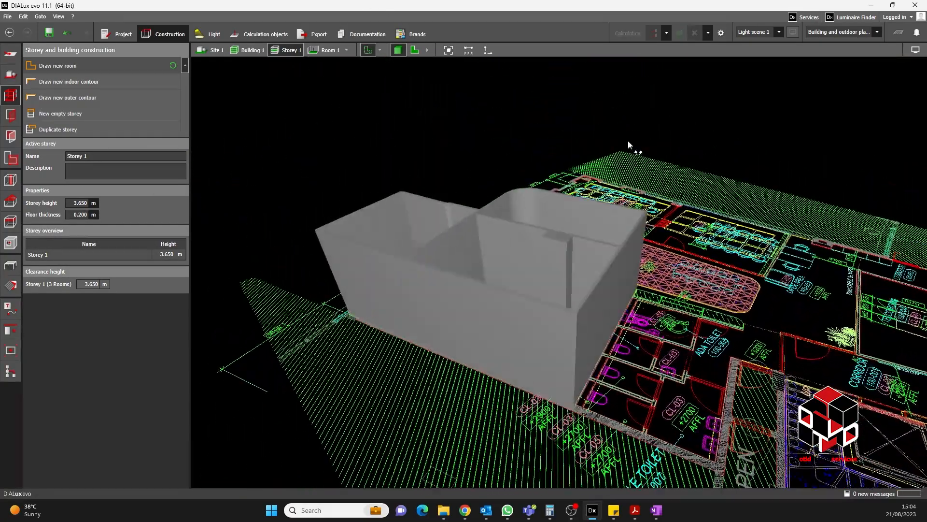
scroll(628, 140, "down", 4)
right_click_drag(567, 190, 533, 226)
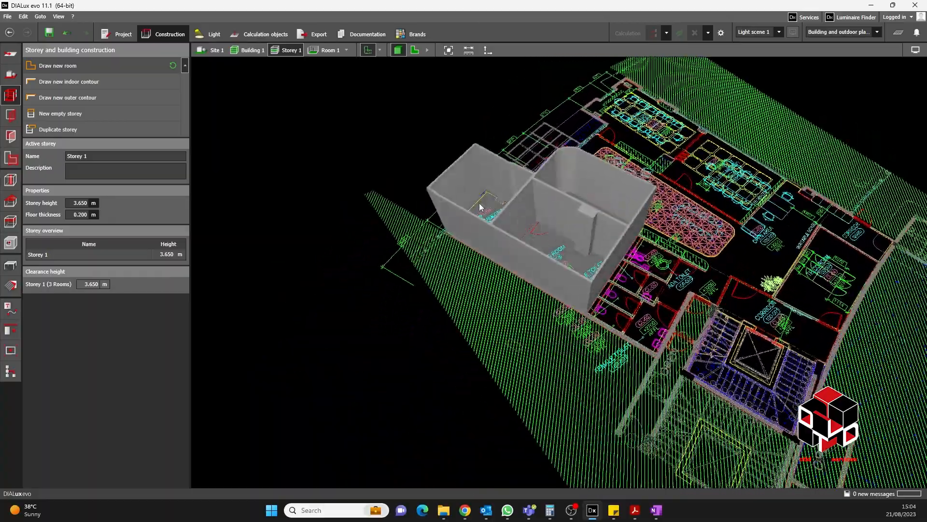
middle_click_drag(599, 192, 573, 245)
right_click_drag(573, 245, 518, 259)
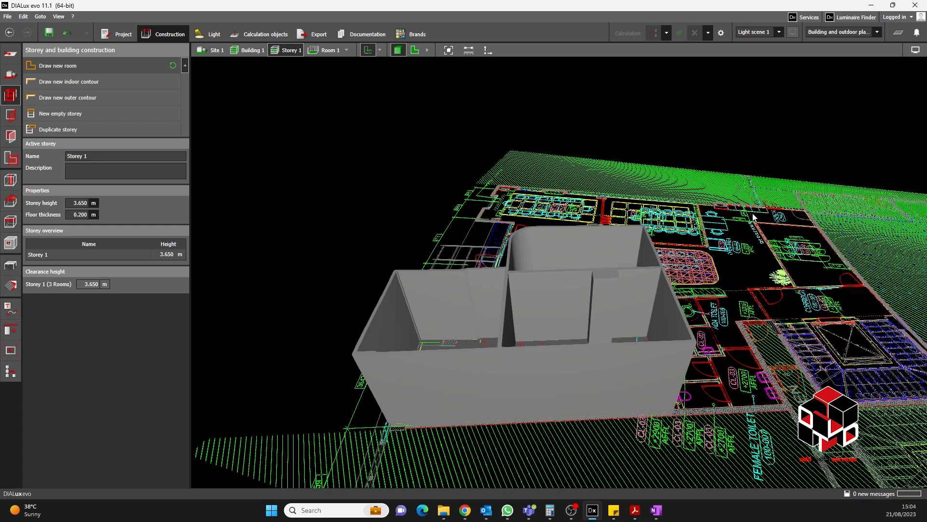
right_click_drag(551, 207, 453, 206)
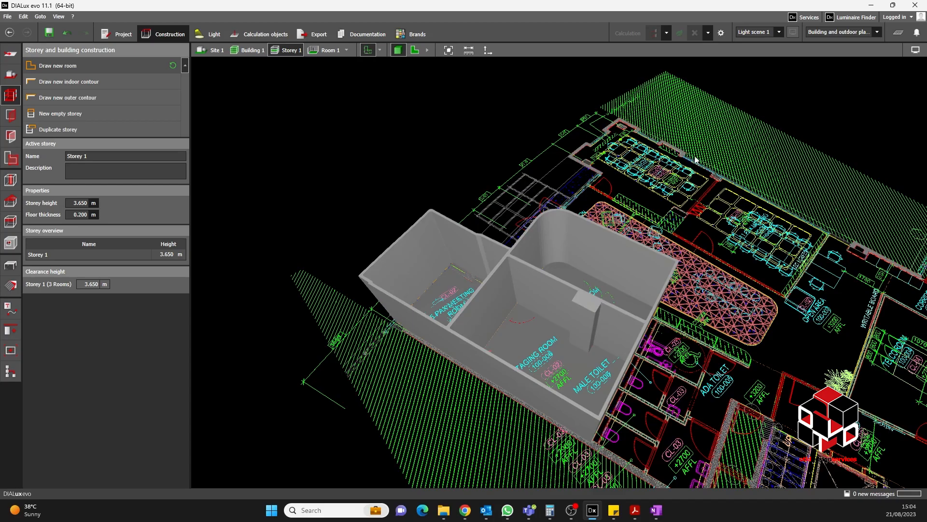
middle_click_drag(847, 296, 779, 288)
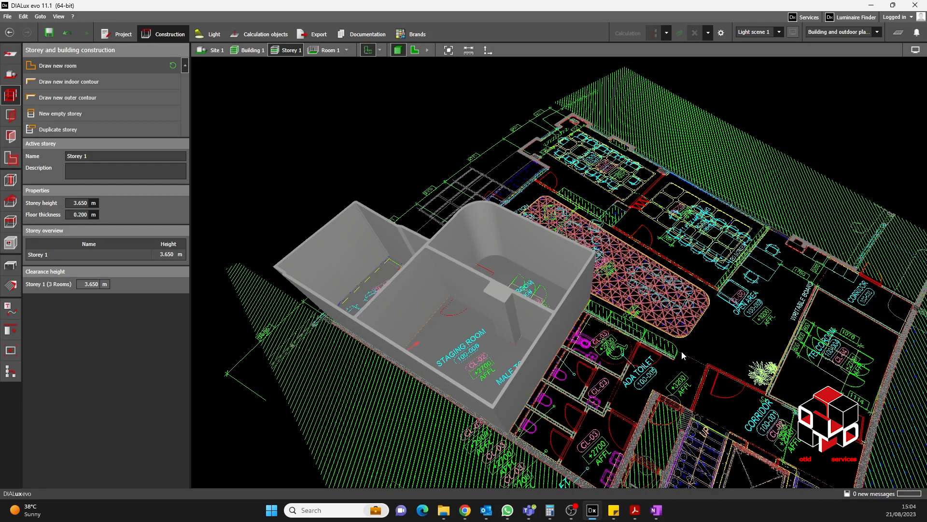
right_click_drag(649, 310, 460, 283)
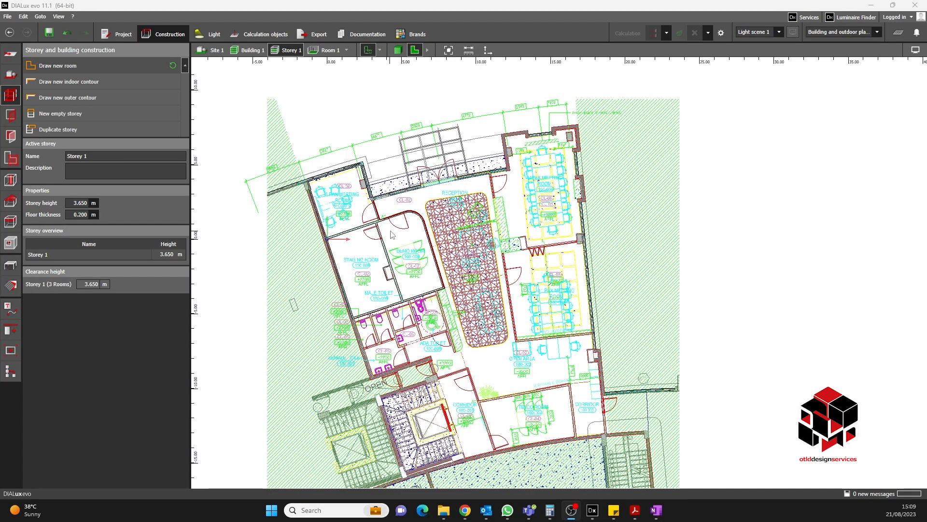
- Start a new room contour at the meeting room's corner and trace along the top wall toward the reception area
left_click(68, 82)
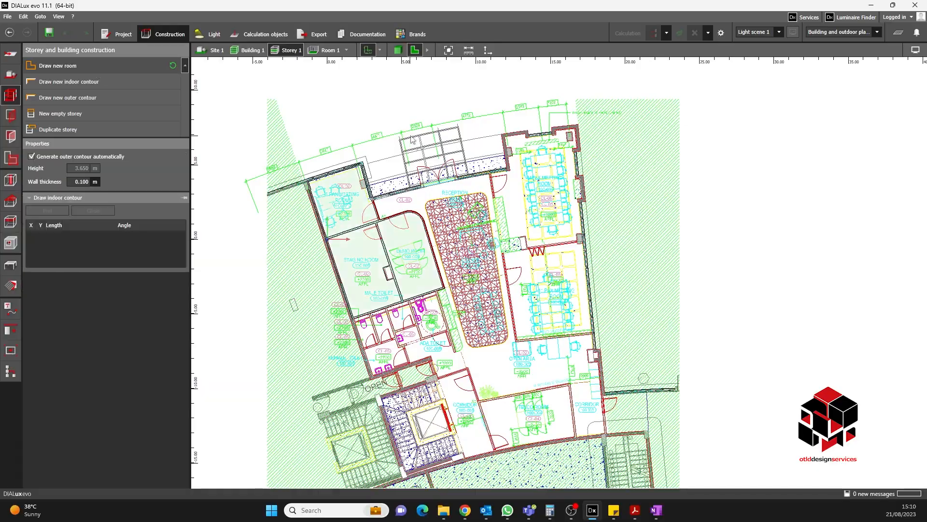
scroll(376, 199, "up", 10)
left_click(334, 207)
scroll(345, 222, "down", 3)
left_click(430, 190)
left_click(530, 164)
left_click(617, 144)
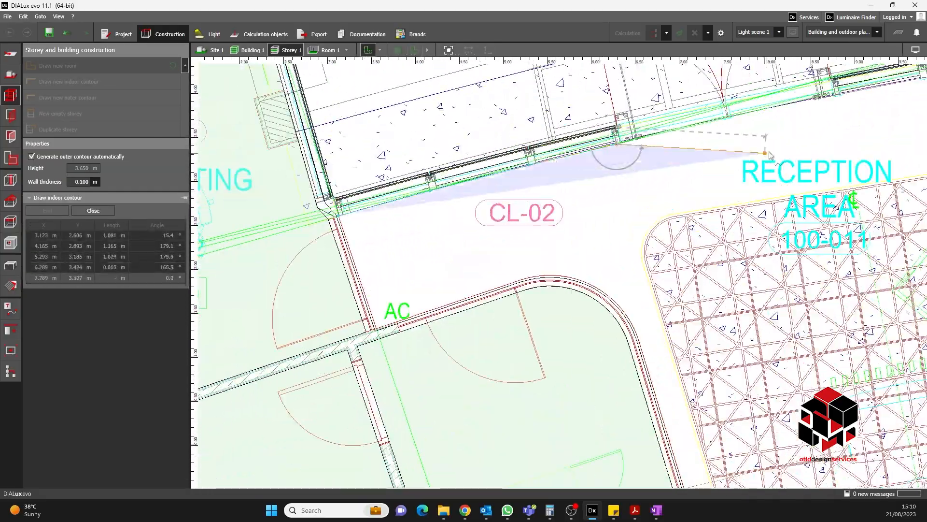
- Continue the contour past the reception area to the bottom wall of the 11 PAX meeting room
middle_click_drag(831, 99, 570, 236)
left_click(573, 234)
left_click(679, 213)
scroll(801, 187, "up", 4)
left_click(807, 197)
scroll(802, 200, "down", 8)
middle_click_drag(753, 454, 587, 261)
left_click(567, 317)
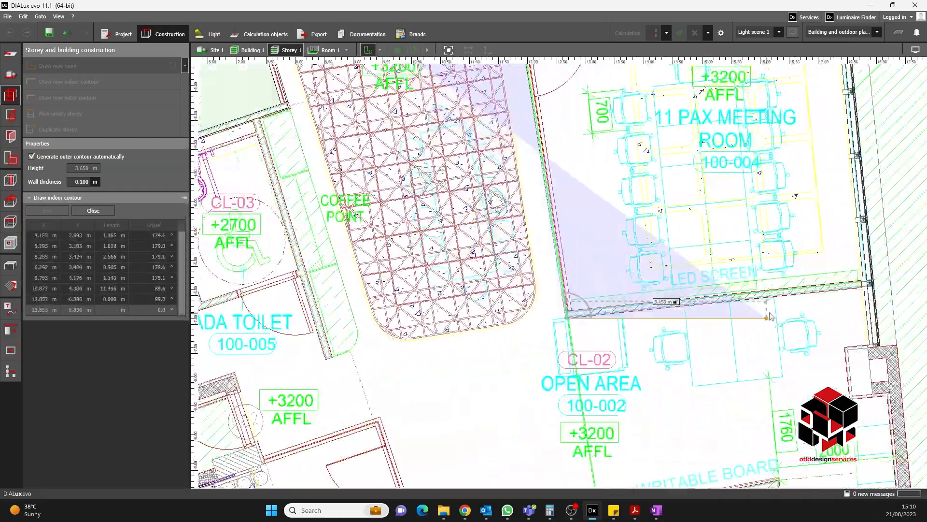
- Trace the contour around the open area down to the table board corner
scroll(851, 285, "up", 6)
middle_click_drag(869, 277, 613, 191)
left_click(622, 193)
middle_click_drag(637, 425, 639, 329)
left_click(639, 327)
left_click(547, 333)
middle_click_drag(553, 367, 549, 232)
left_click(562, 389)
left_click(693, 377)
scroll(692, 377, "down", 5)
scroll(725, 351, "up", 5)
left_click(696, 354)
left_click(644, 358)
left_click(646, 368)
left_click(271, 408)
scroll(579, 367, "down", 5)
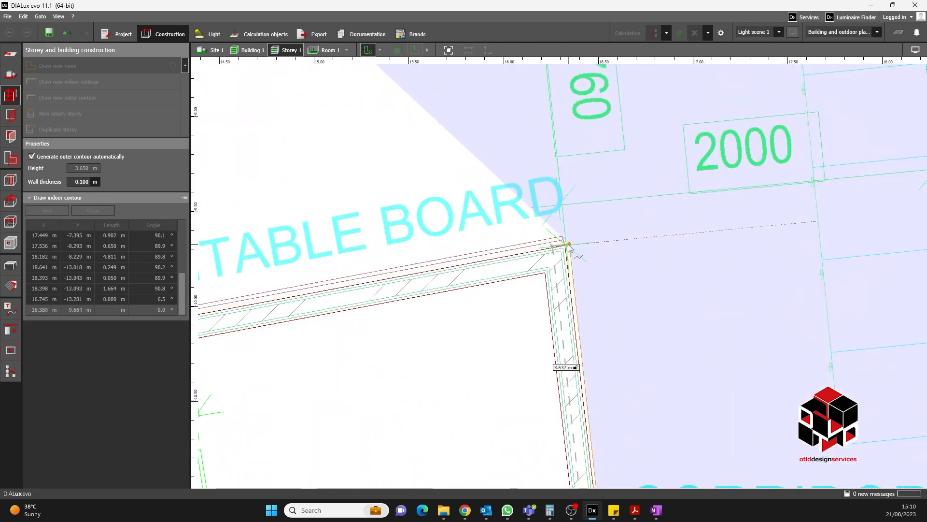
- Continue the contour along the corridor wall toward the AC corner near the corridor
left_click(565, 245)
scroll(565, 245, "down", 5)
left_click(582, 263)
middle_click_drag(724, 263, 824, 262)
left_click(639, 276)
left_click(553, 291)
scroll(435, 306, "up", 2)
middle_click_drag(434, 306, 609, 293)
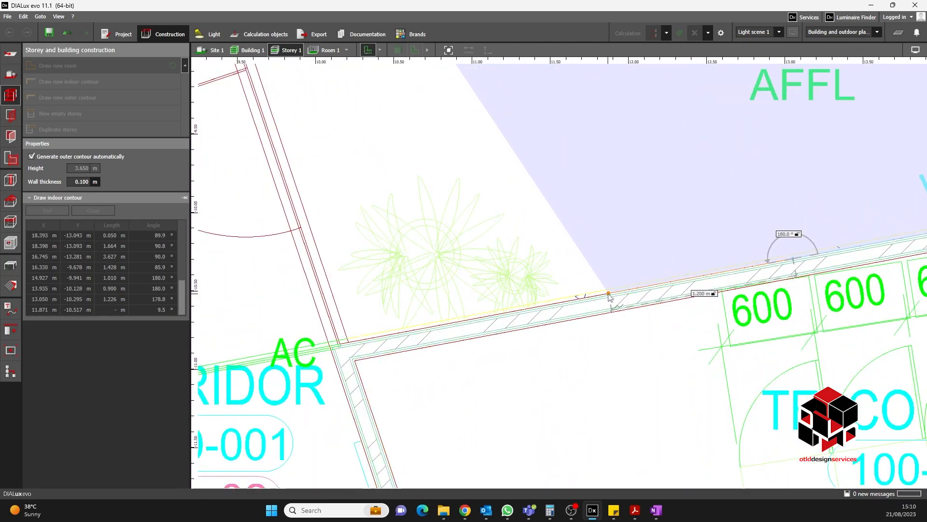
left_click(609, 293)
left_click(506, 312)
left_click(348, 341)
- Trace the contour around the ADA toilet back to the AC corner by the staging room and close the polygon
scroll(587, 376, "down", 4)
left_click(563, 322)
left_click(407, 375)
left_click(370, 263)
scroll(394, 236, "up", 2)
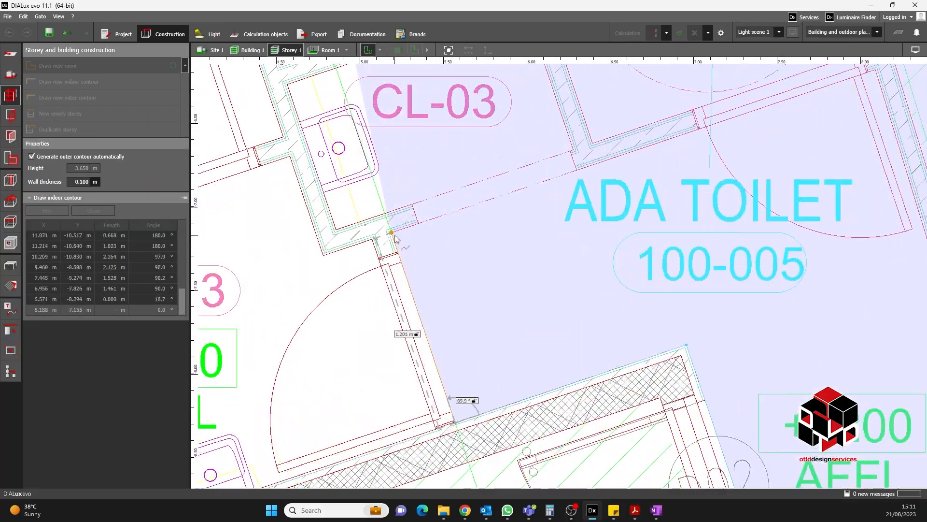
left_click(395, 236)
middle_click_drag(847, 104, 673, 229)
scroll(672, 229, "up", 1)
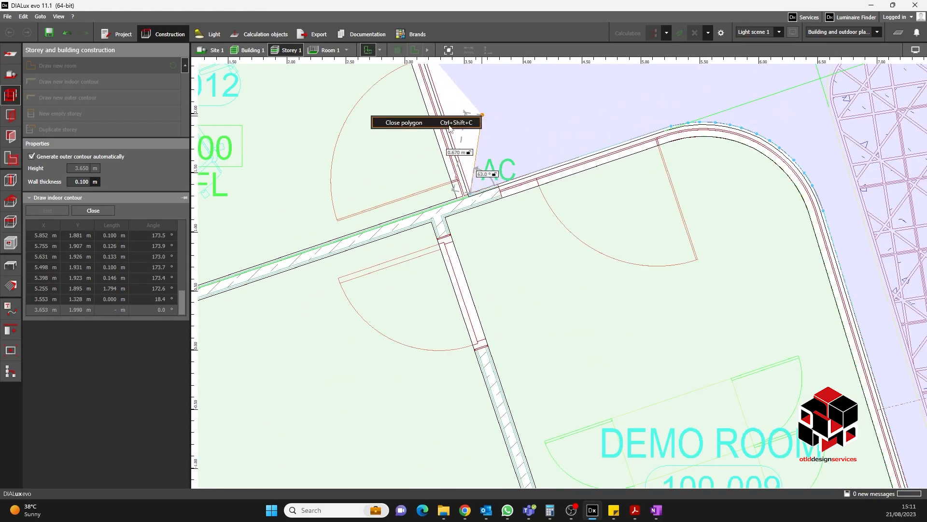
left_click(457, 127)
- Trace the 14 PAX meeting room's outline along its walls and close it
scroll(456, 260, "down", 5)
scroll(671, 173, "up", 7)
left_click(470, 222)
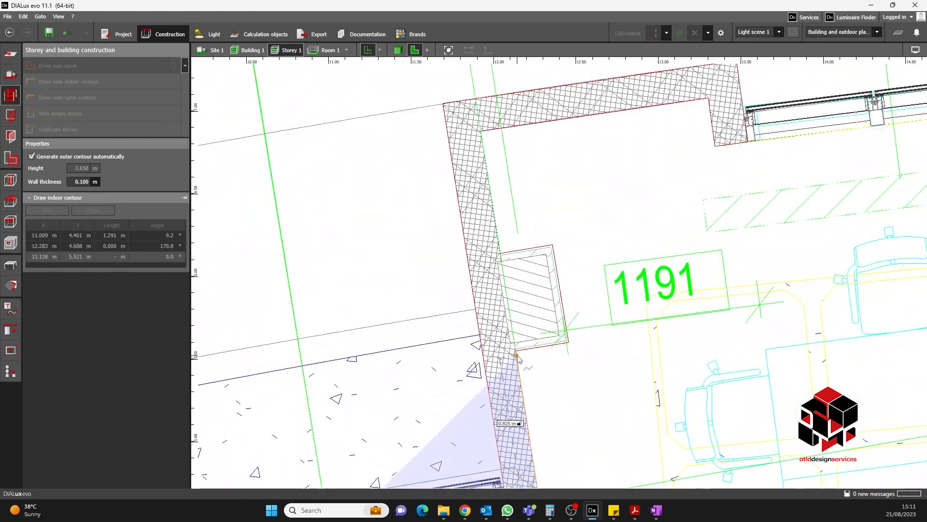
left_click(614, 332)
left_click(584, 149)
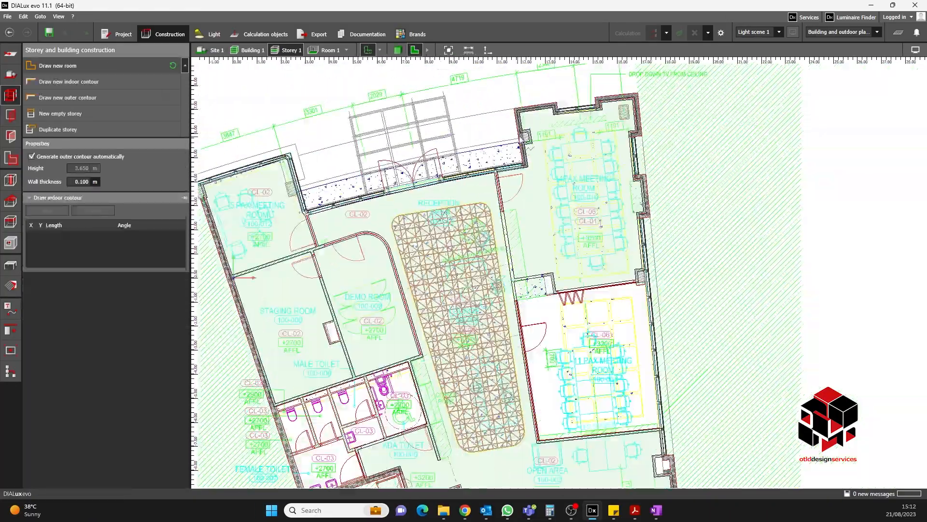
scroll(451, 257, "up", 10)
left_click(451, 258)
- Trace the 11 PAX meeting room's outline and close the polygon
left_click(582, 239)
left_click(636, 233)
scroll(668, 154, "down", 3)
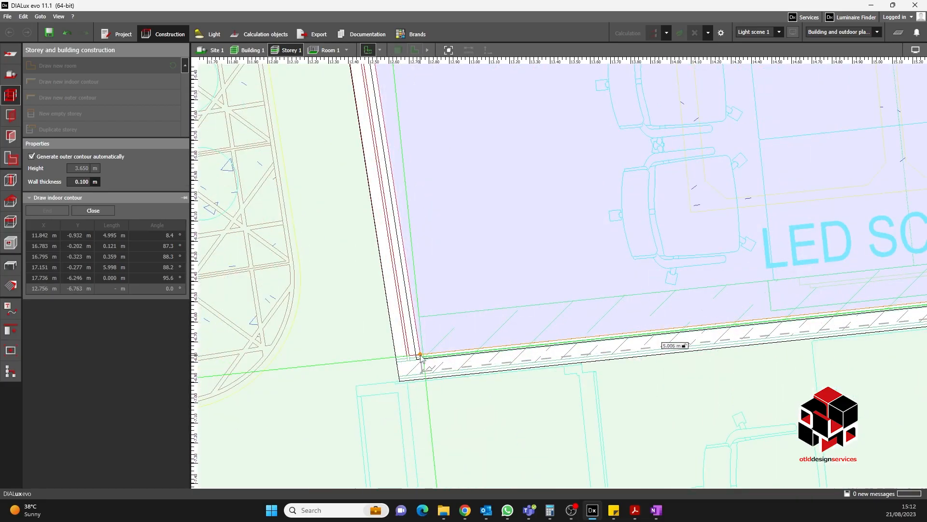
left_click(420, 355)
scroll(421, 356, "down", 5)
right_click(563, 254)
left_click(571, 263)
- Trace the telco room's outline along the building's lower wall and close it
scroll(571, 263, "down", 8)
scroll(531, 275, "up", 10)
left_click(529, 263)
left_click(437, 312)
left_click(489, 302)
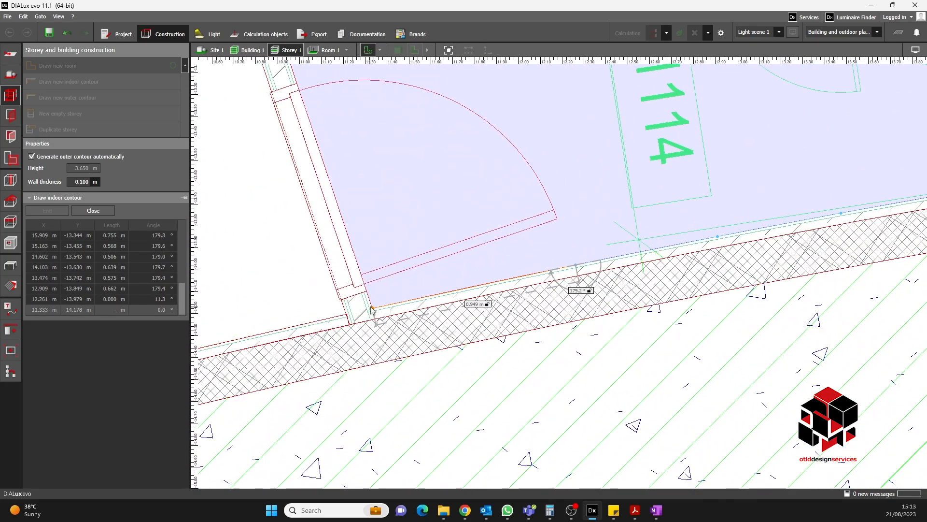
left_click(372, 308)
- Trace the corridor and staircase area beside the telco room and close the polygon
scroll(503, 183, "down", 10)
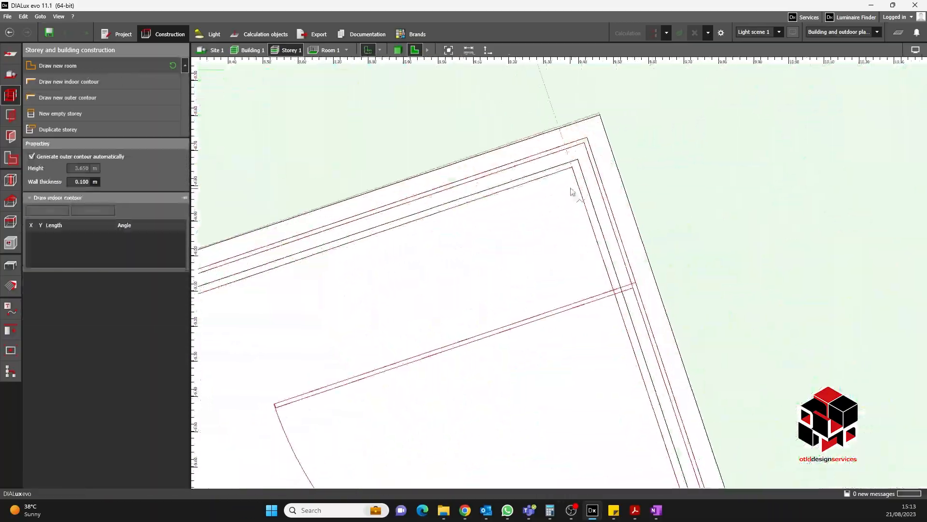
left_click(571, 191)
scroll(580, 265, "down", 5)
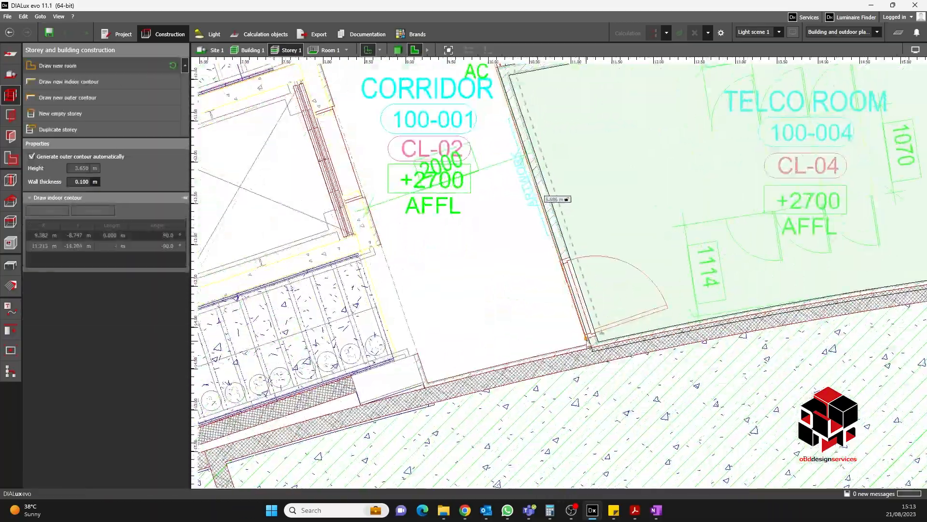
left_click(592, 292)
left_click(503, 313)
middle_click_drag(503, 313, 605, 249)
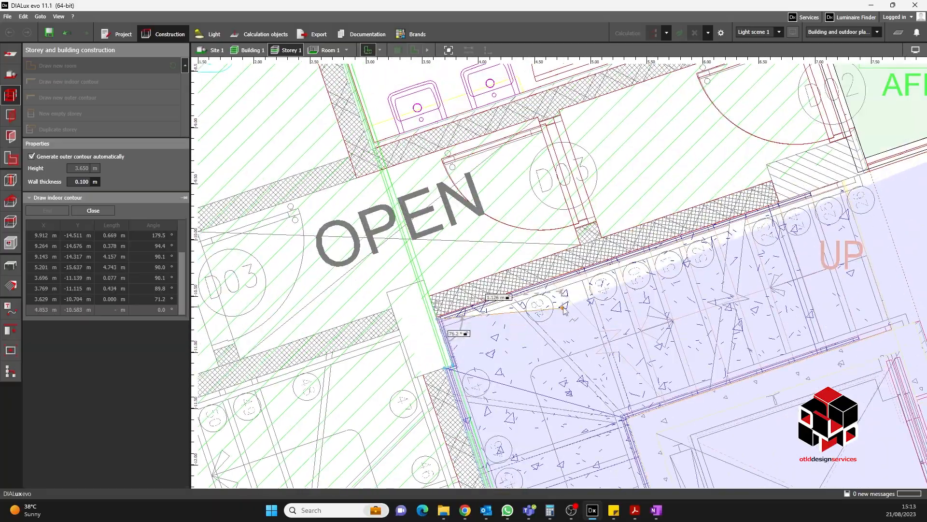
scroll(396, 331, "up", 1)
left_click(380, 339)
scroll(380, 339, "down", 3)
left_click(705, 223)
- Draw a room over a toilet cubicle by placing its four corners
left_click(93, 82)
scroll(297, 172, "down", 1)
middle_click_drag(297, 173, 496, 243)
scroll(467, 222, "up", 6)
left_click(465, 222)
left_click(776, 112)
left_click(796, 331)
left_click(449, 445)
scroll(579, 343, "down", 6)
left_click(485, 221)
- Draw a room over the neighbouring toilet cubicle by placing its corners
scroll(481, 353, "up", 2)
scroll(396, 367, "up", 5)
left_click(368, 338)
left_click(741, 221)
left_click(769, 321)
left_click(461, 422)
left_click(398, 230)
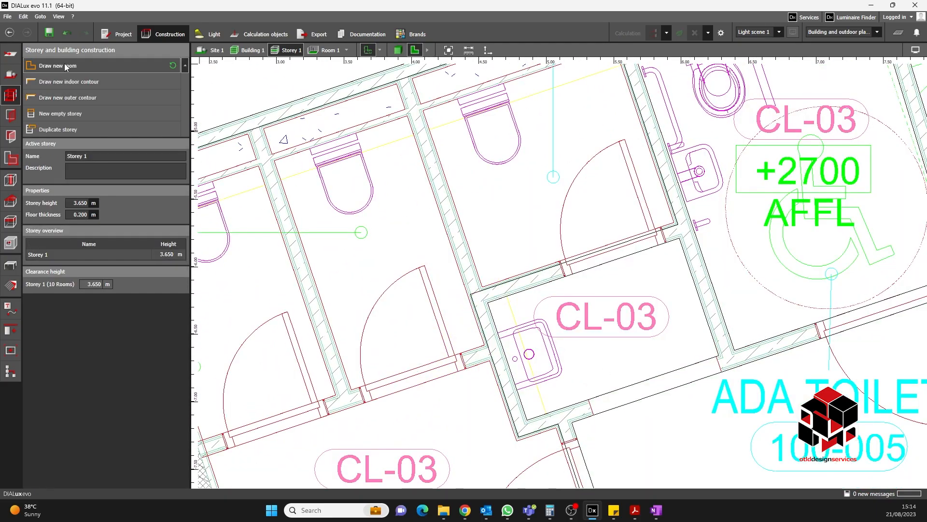
- Draw a new room over the toilet cubicle beside the ADA toilet
left_click(65, 65)
left_click(403, 190)
left_click(695, 91)
left_click(718, 290)
left_click(442, 383)
left_click(357, 129)
- Draw another new room over the adjacent toilet cubicle along its inner walls
left_click(64, 66)
left_click(466, 134)
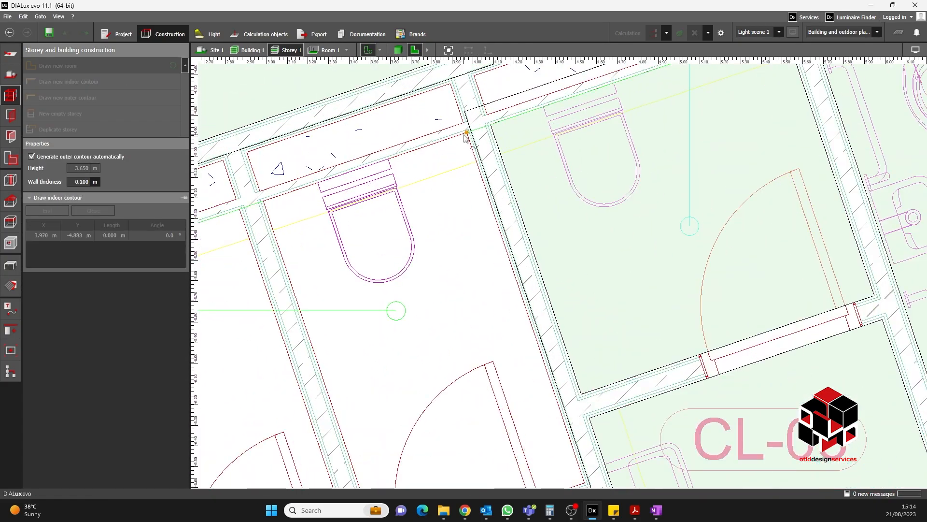
scroll(527, 287, "up", 3)
left_click(526, 288)
left_click(287, 368)
left_click(351, 206)
left_click(525, 147)
- Trace a room along the toilet area's inner walls, undoing one misplaced corner before closing the contour
left_click(65, 65)
left_click(568, 234)
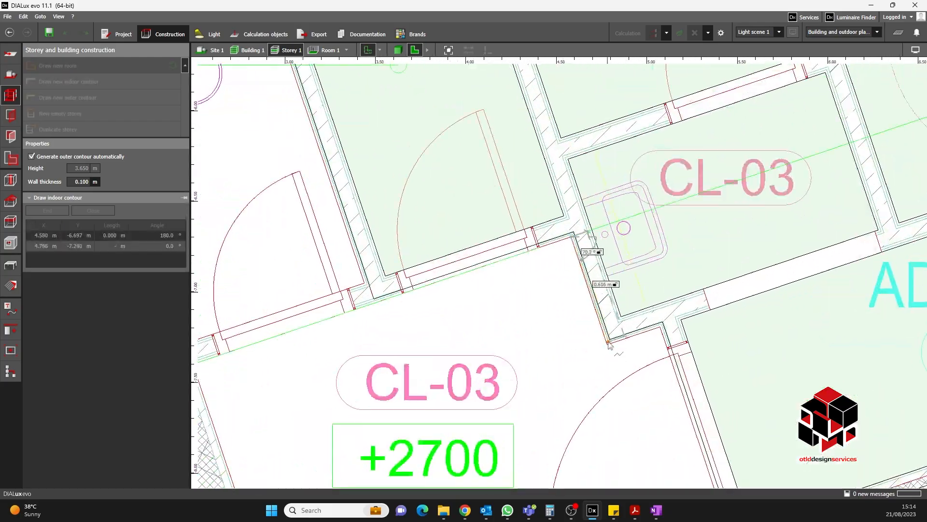
left_click(608, 337)
left_click(657, 322)
scroll(676, 232, "down", 4)
scroll(716, 399, "up", 3)
left_click(674, 344)
left_click(280, 471)
scroll(367, 425, "down", 3)
left_click(479, 294)
scroll(473, 302, "up", 3)
key("ctrl+z")
scroll(470, 300, "up", 3)
left_click(466, 296)
scroll(466, 296, "down", 4)
right_click(598, 265)
left_click(595, 274)
- Draw a room over the remaining toilet cubicle beside the male toilet
scroll(580, 159, "up", 4)
left_click(584, 155)
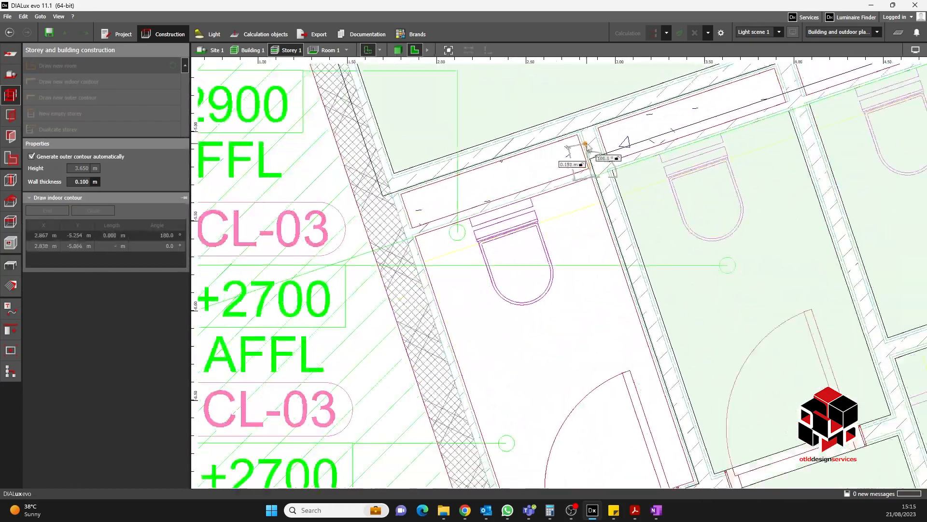
scroll(637, 309, "up", 3)
left_click(637, 308)
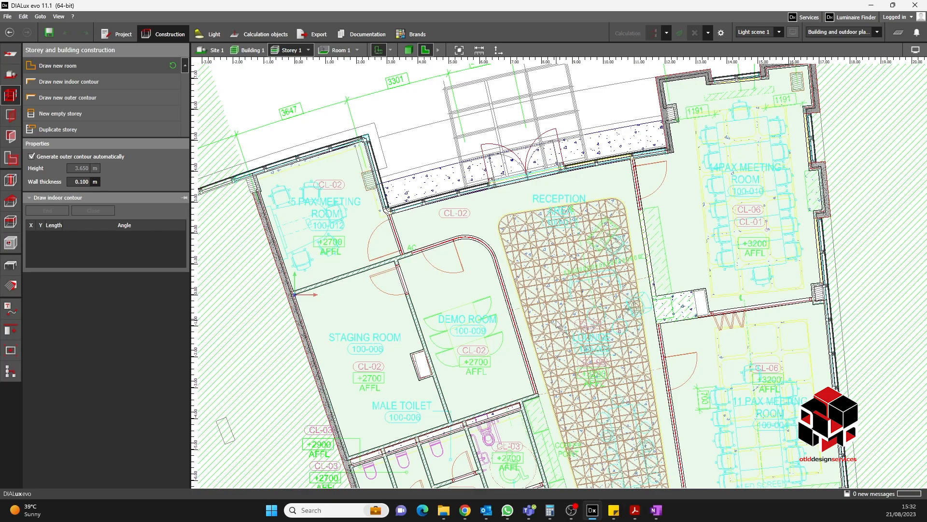
- Review the traced rooms across the whole ground-floor plan
scroll(559, 327, "down", 3)
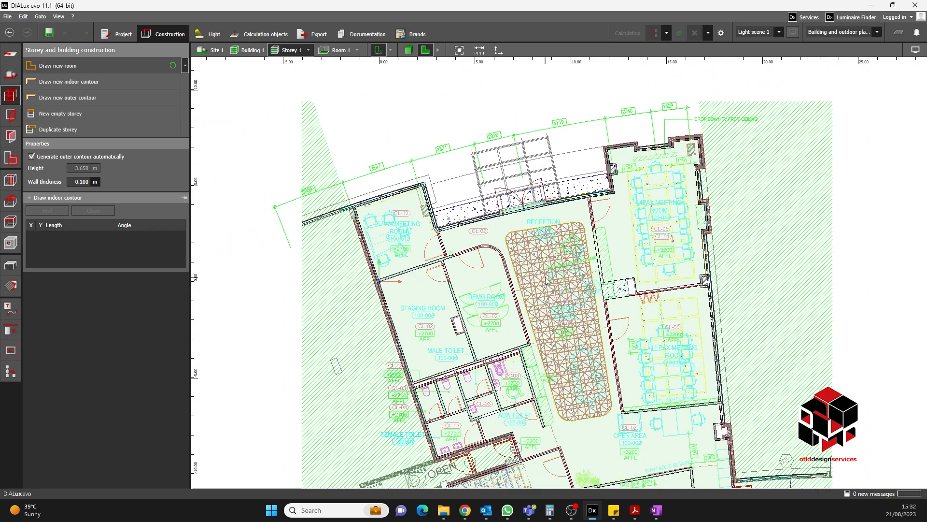
middle_click_drag(544, 296, 519, 246)
middle_click_drag(556, 330, 521, 325)
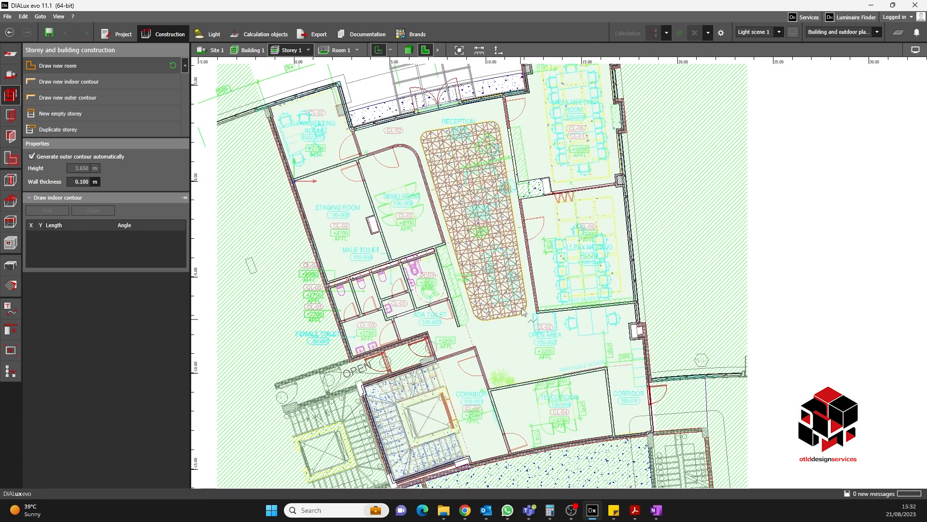
middle_click_drag(522, 184, 534, 226)
scroll(413, 203, "up", 2)
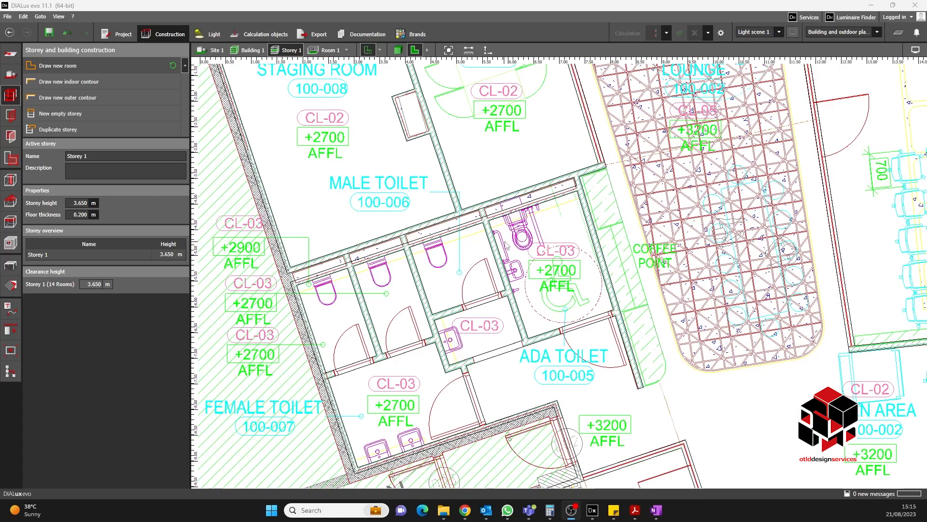
middle_click_drag(501, 258, 482, 273)
scroll(522, 263, "down", 2)
scroll(522, 263, "up", 2)
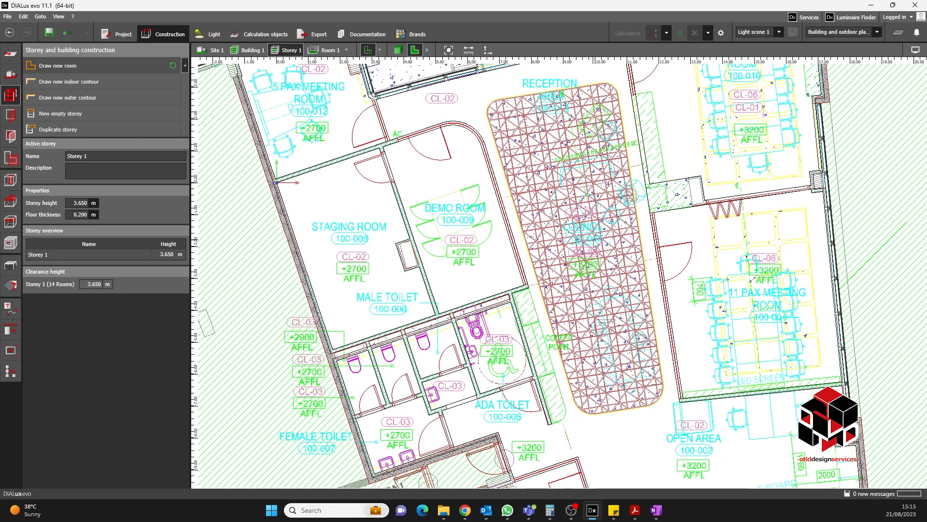
- Inspect the modelled ground-floor rooms in the 3D view, then return to the plan view
left_click(397, 52)
right_click_drag(588, 281, 543, 253)
scroll(561, 251, "up", 3)
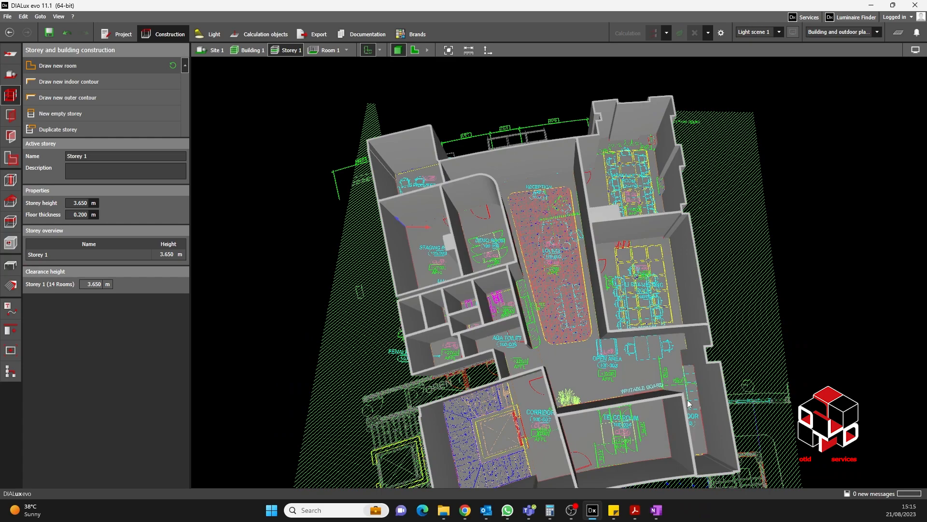
scroll(565, 323, "up", 2)
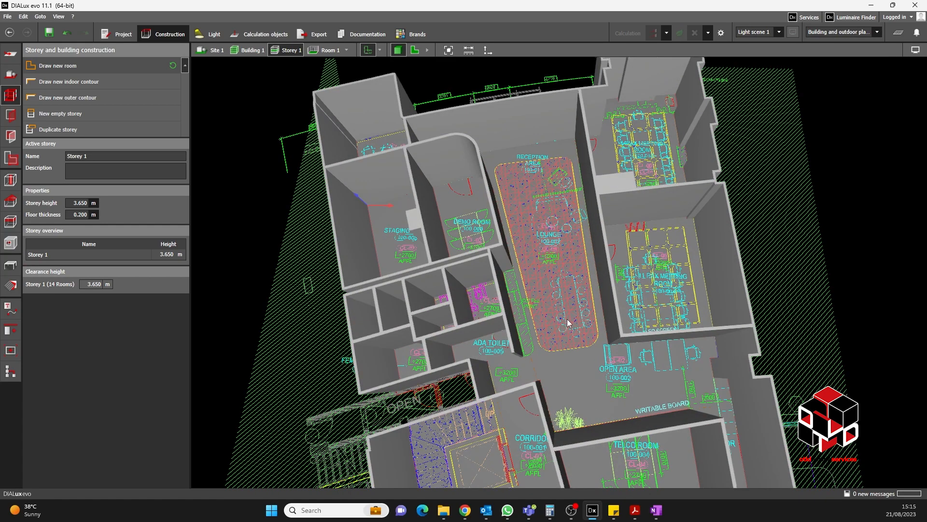
left_click(415, 51)
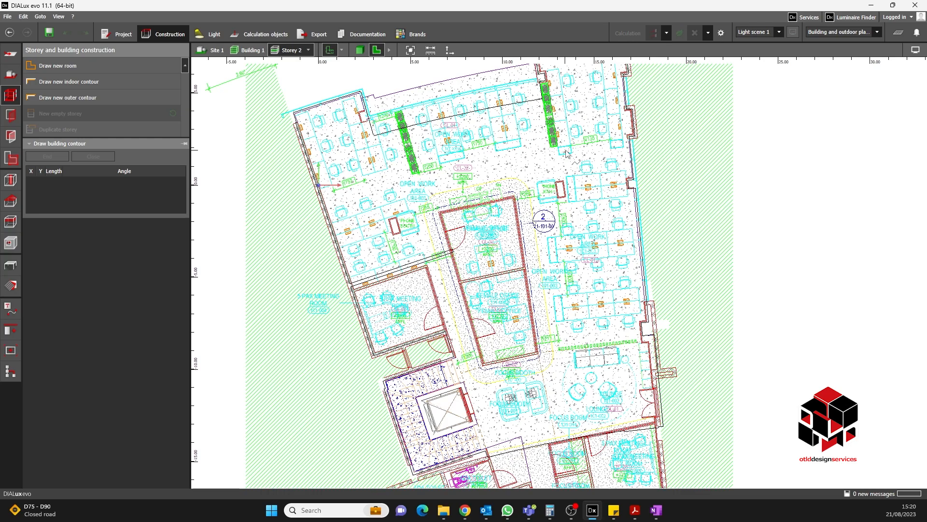
- Start a new room on Storey 2 and trace the open work area's northwest corner around the wall recess
scroll(444, 186, "up", 1)
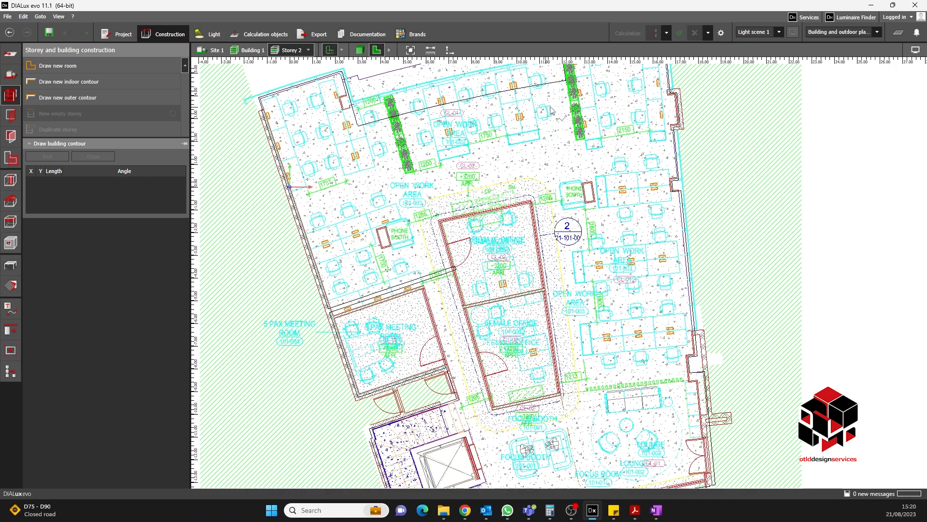
scroll(601, 374, "down", 2)
scroll(501, 220, "up", 2)
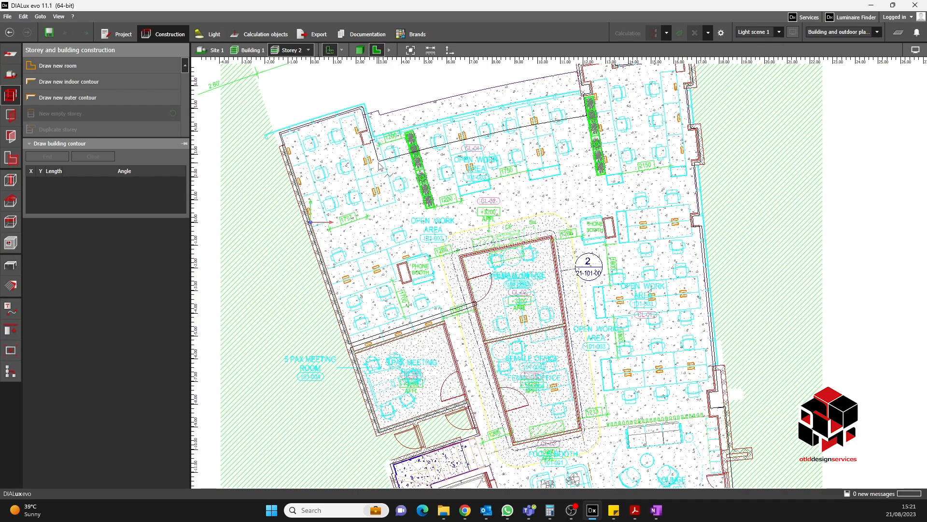
scroll(360, 181, "up", 2)
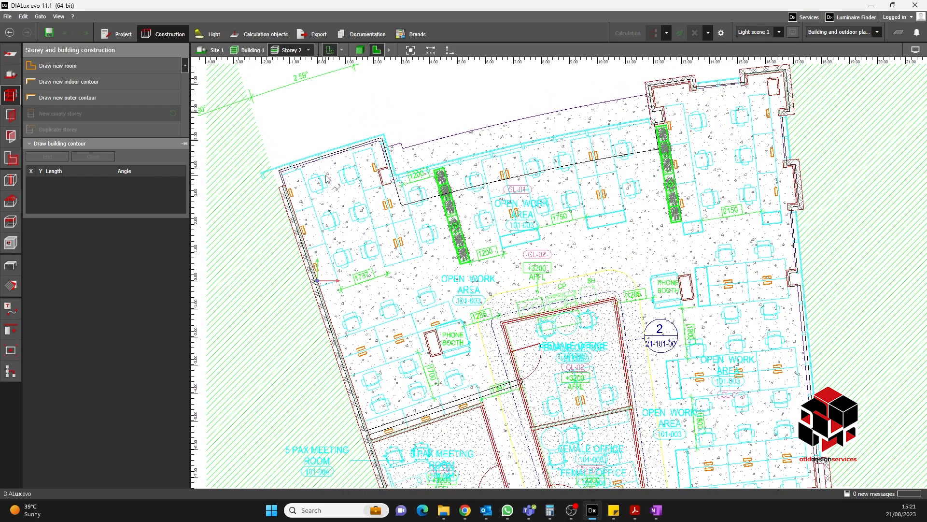
scroll(327, 178, "up", 1)
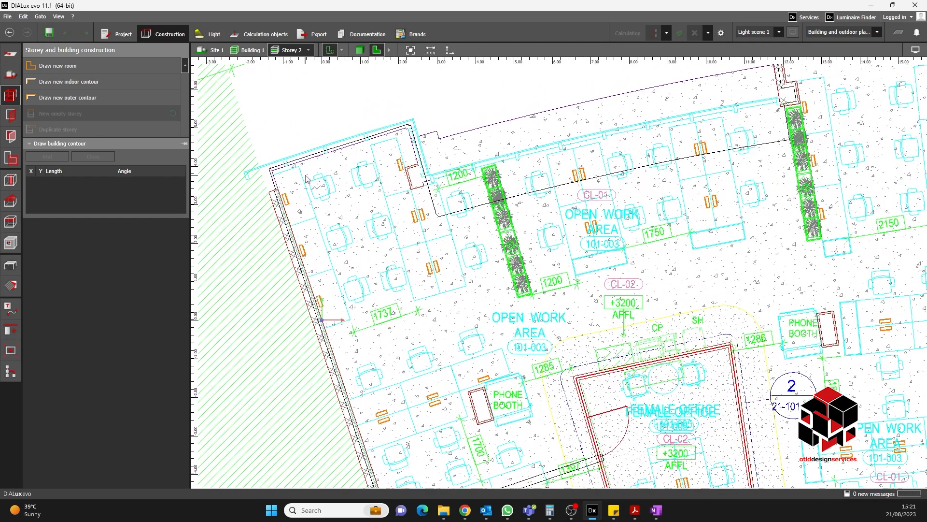
left_click(57, 68)
scroll(290, 183, "up", 3)
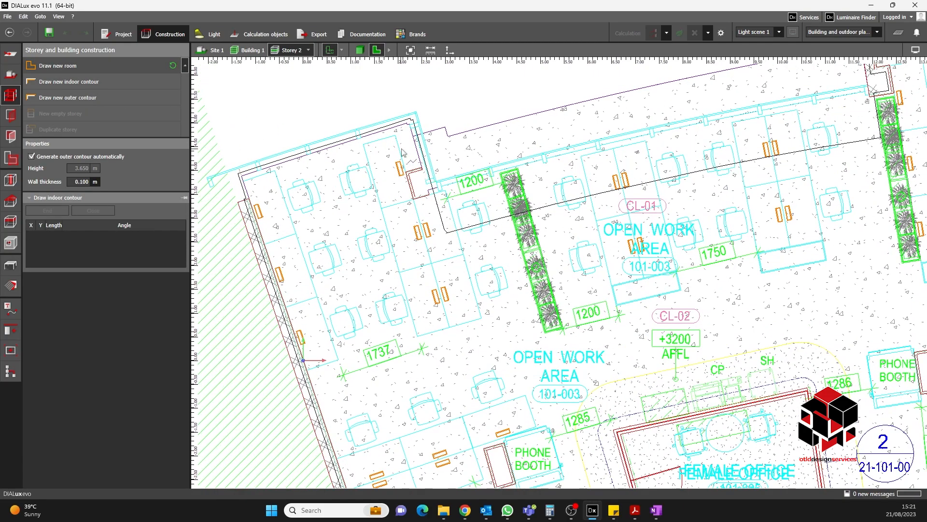
scroll(290, 183, "up", 1)
left_click(280, 204)
scroll(572, 114, "up", 3)
left_click(572, 113)
left_click(574, 122)
left_click(585, 119)
scroll(582, 121, "down", 1)
left_click(614, 257)
left_click(557, 273)
scroll(559, 277, "down", 1)
left_click(559, 333)
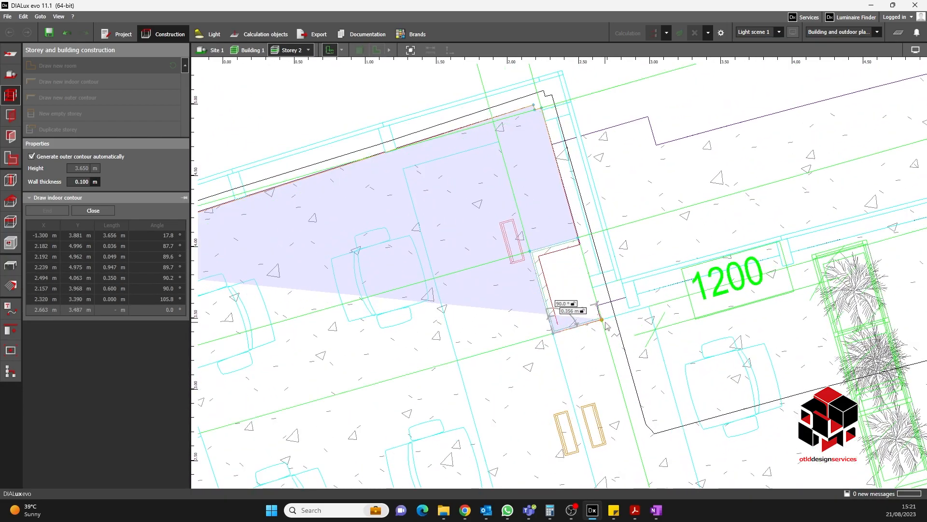
left_click(606, 321)
- Continue the open work area contour along the north wall toward the east side
scroll(601, 314, "down", 3)
scroll(548, 264, "up", 4)
left_click(541, 259)
scroll(541, 259, "down", 3)
left_click(422, 333)
left_click(536, 304)
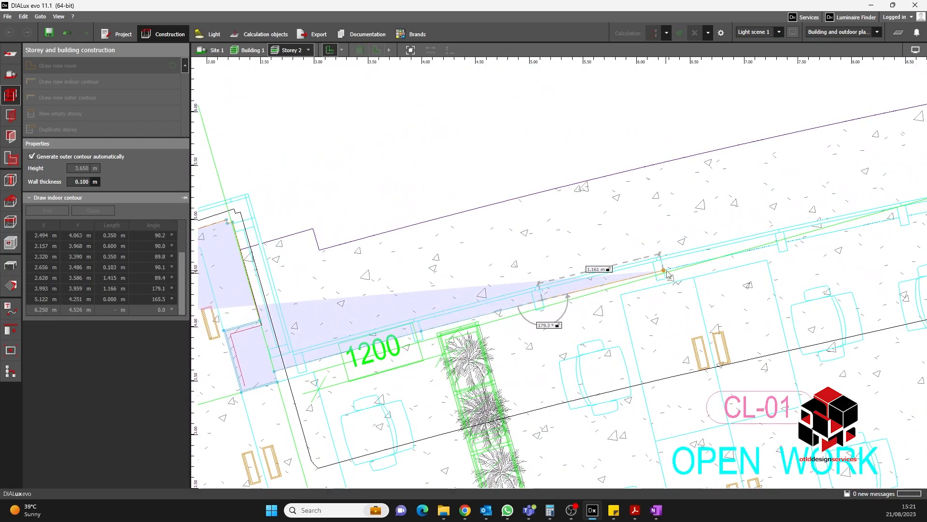
left_click(650, 276)
left_click(584, 289)
left_click(698, 263)
left_click(536, 317)
scroll(652, 293, "up", 1)
left_click(652, 293)
scroll(791, 279, "up", 3)
left_click(778, 259)
left_click(783, 281)
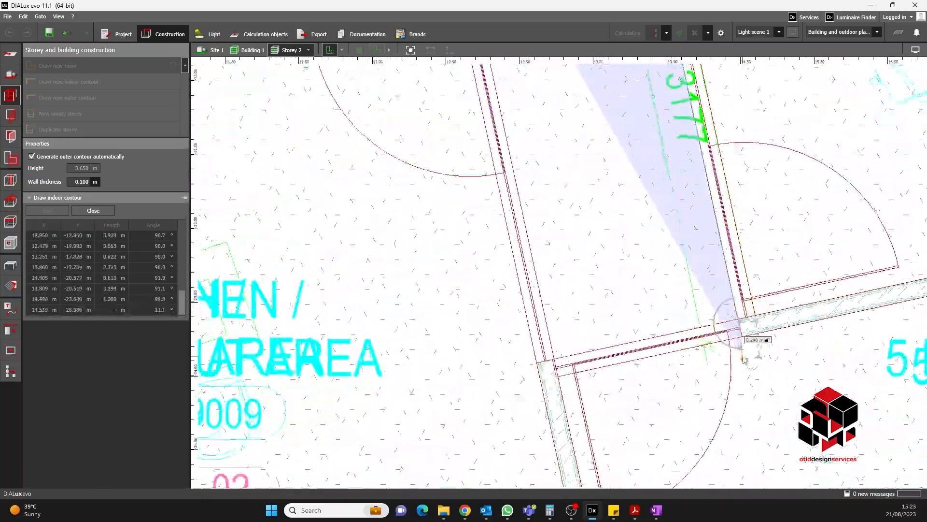
- Continue the open work area contour around the southern walls beside the focus booths and core
scroll(746, 363, "up", 3)
left_click(454, 373)
scroll(454, 374, "down", 8)
scroll(630, 360, "up", 5)
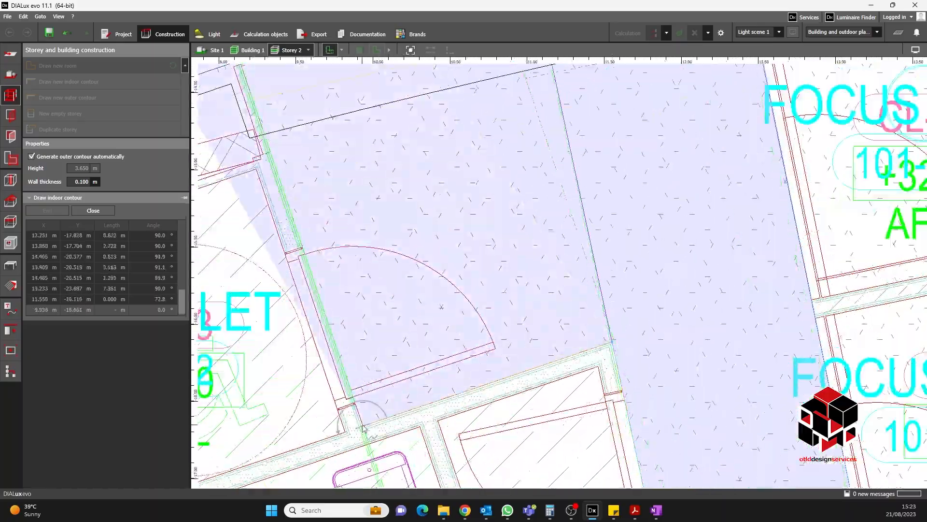
left_click(362, 425)
scroll(362, 425, "down", 6)
scroll(270, 334, "up", 4)
left_click(414, 294)
left_click(380, 333)
scroll(380, 334, "down", 6)
left_click(372, 204)
left_click(386, 199)
left_click(363, 136)
scroll(418, 177, "down", 6)
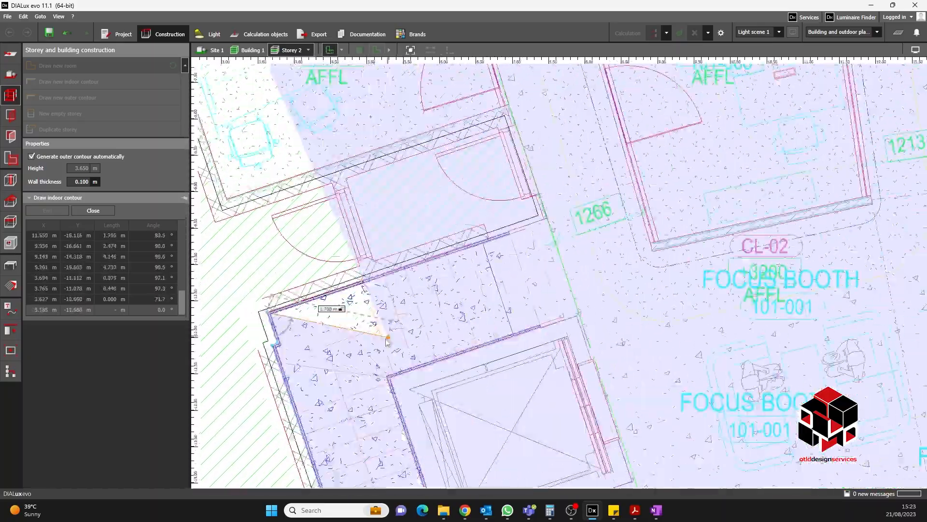
- Trace the open work area's west side past the 5 pax meeting room and close the contour at the start point
left_click(530, 319)
left_click(554, 230)
scroll(505, 338, "down", 5)
scroll(456, 307, "up", 6)
left_click(460, 369)
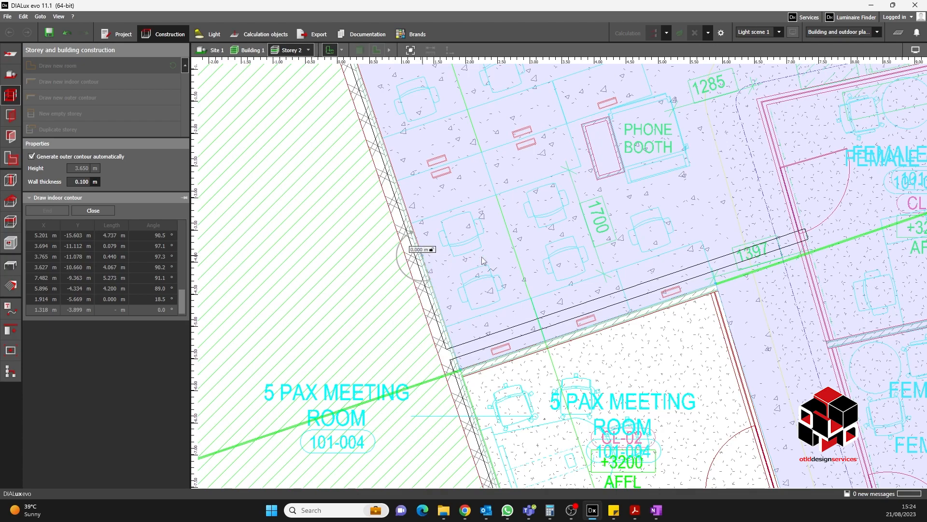
scroll(469, 263, "down", 1)
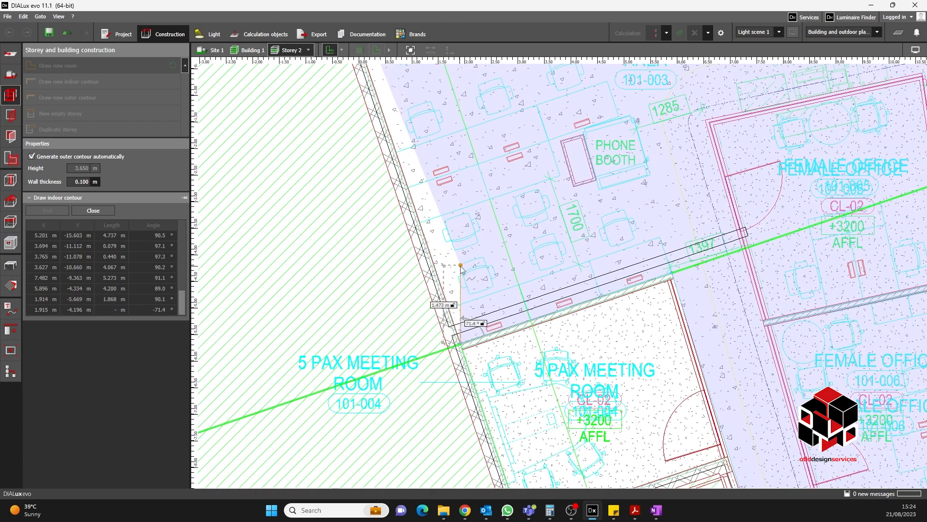
scroll(457, 251, "down", 2)
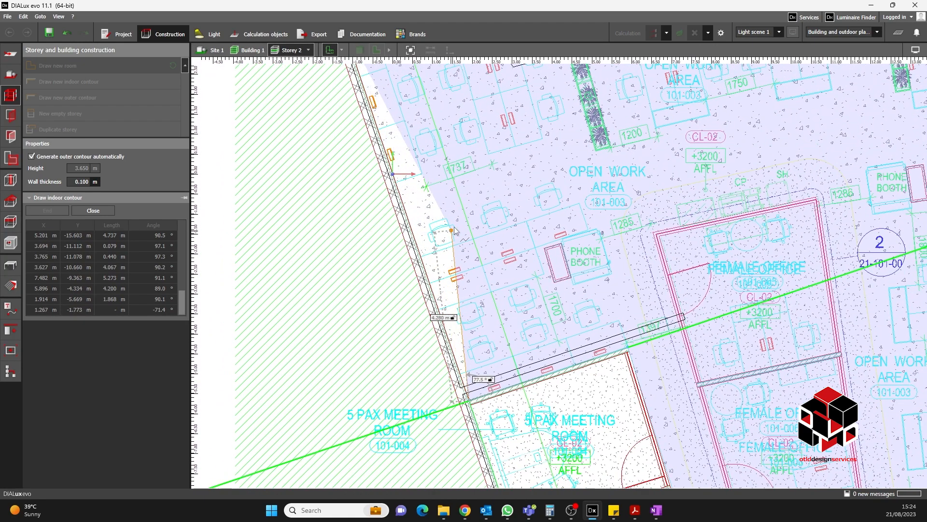
scroll(434, 217, "up", 2)
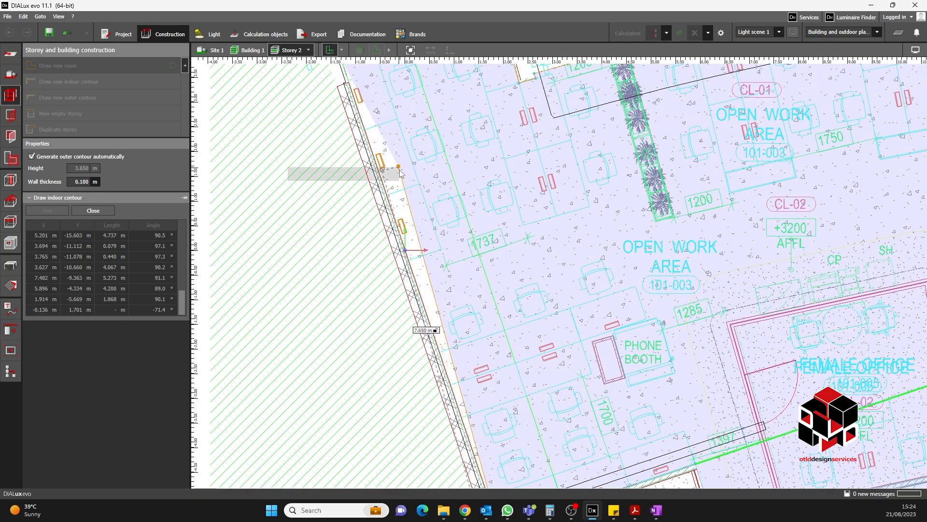
left_click(399, 169)
scroll(473, 231, "down", 3)
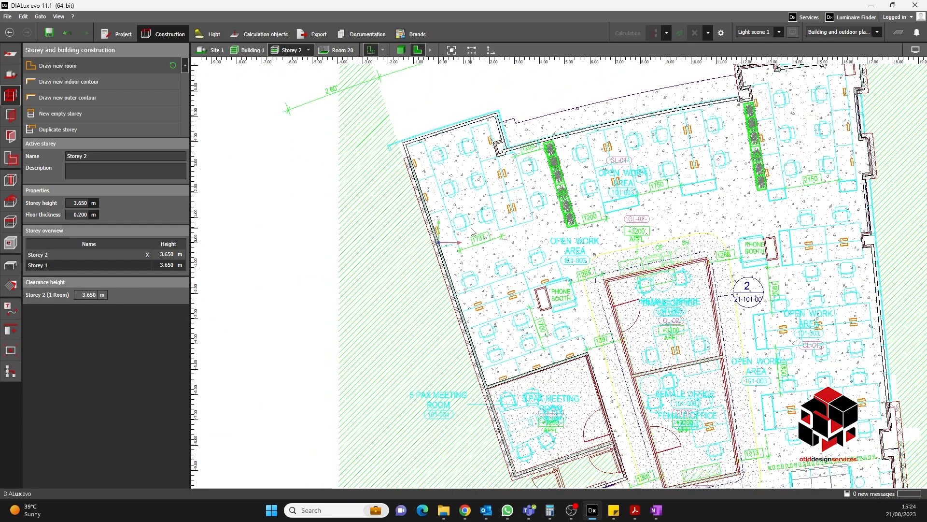
- Draw an indoor contour along the female office block's outer walls inside the open work area
scroll(472, 230, "down", 3)
scroll(639, 191, "up", 3)
left_click(402, 52)
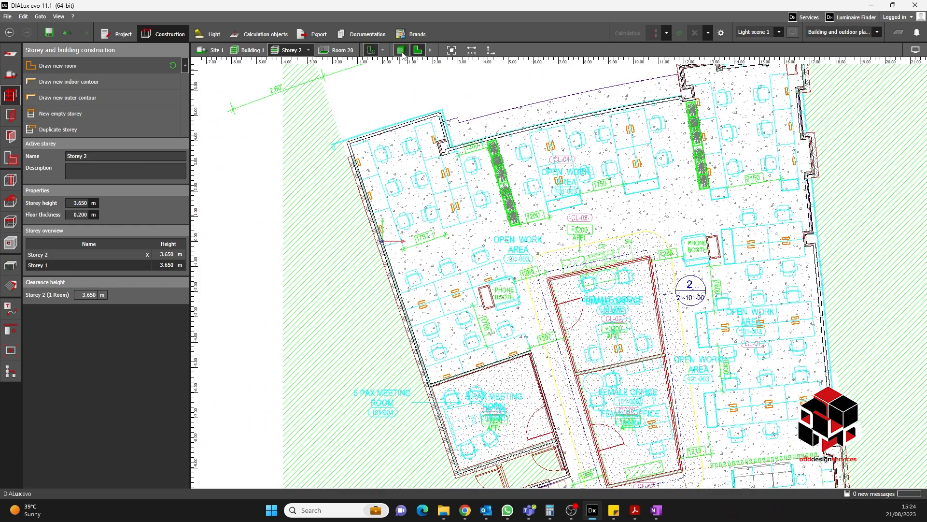
left_click(417, 50)
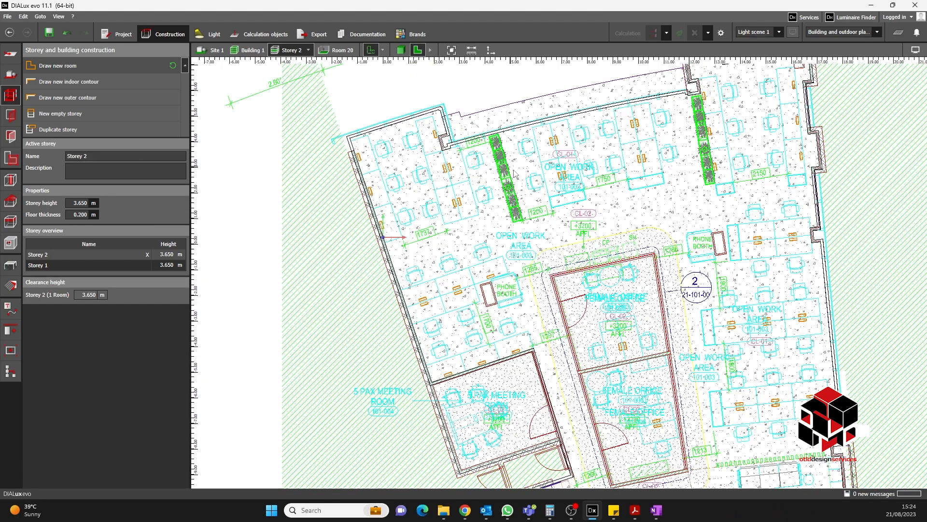
left_click(68, 81)
scroll(421, 235, "up", 5)
scroll(422, 235, "up", 2)
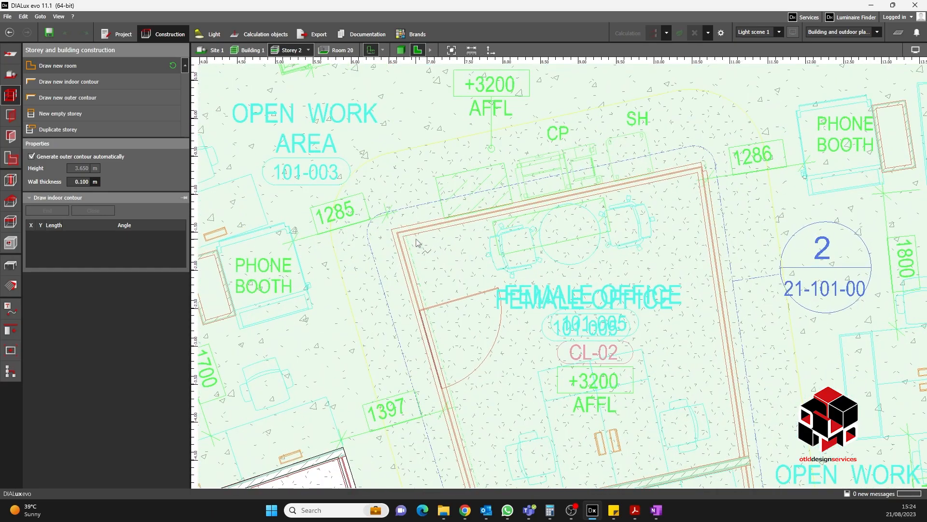
left_click(404, 236)
left_click(698, 170)
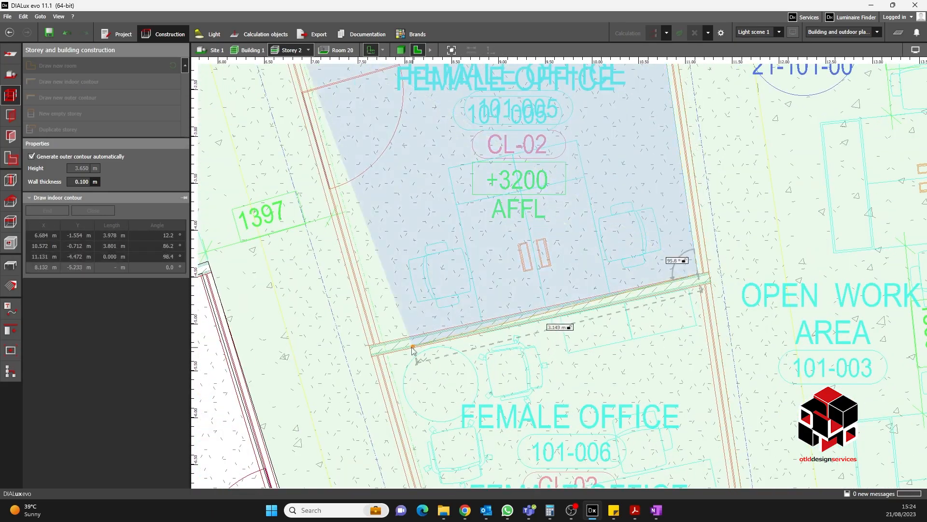
right_click(443, 261)
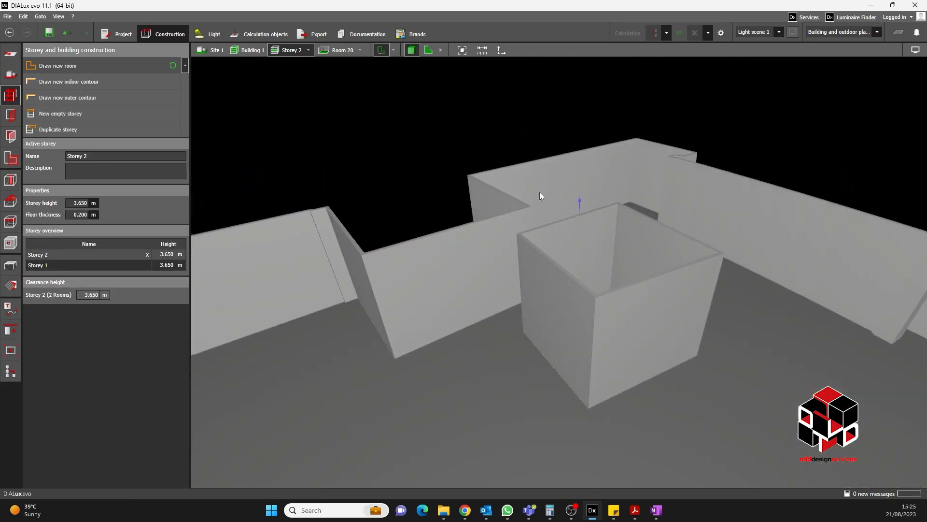
- Inspect the new indoor contour in the 3D view
right_click_drag(540, 192, 550, 239)
middle_click_drag(551, 239, 628, 286)
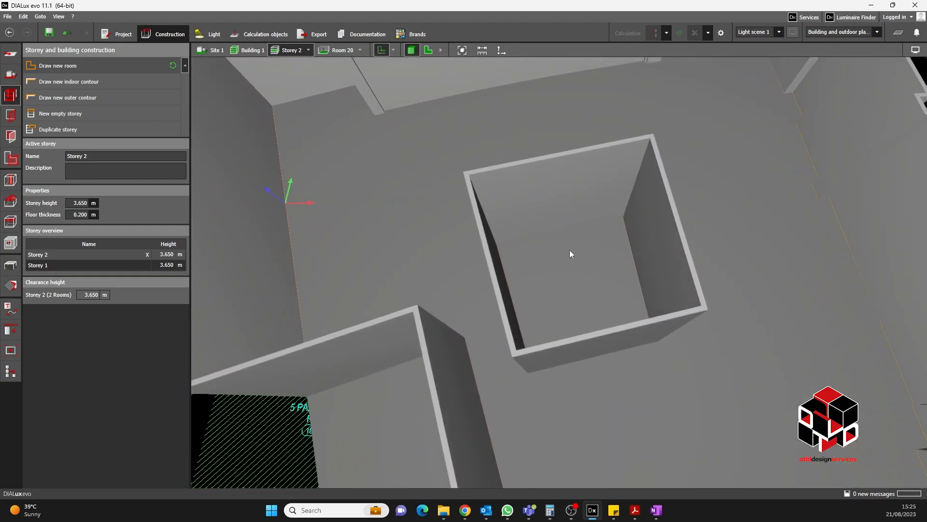
scroll(572, 289, "down", 3)
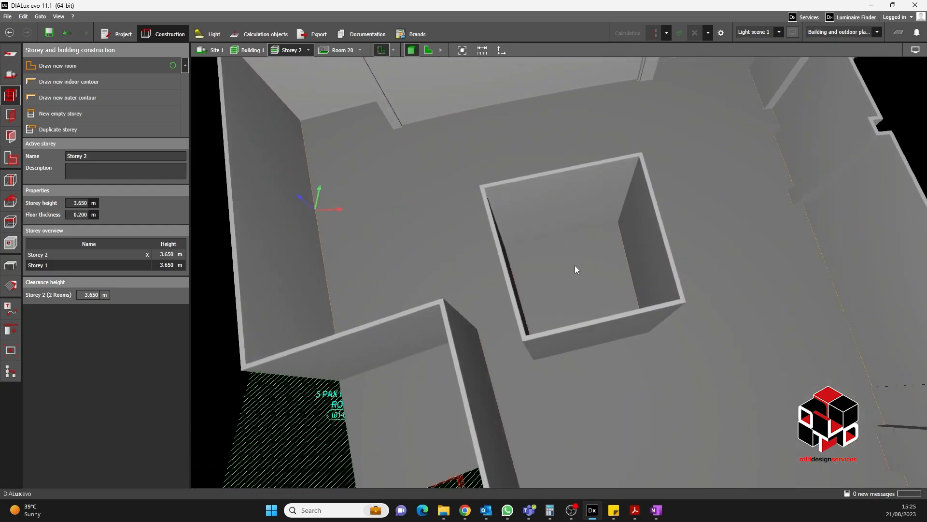
middle_click_drag(691, 277, 645, 272)
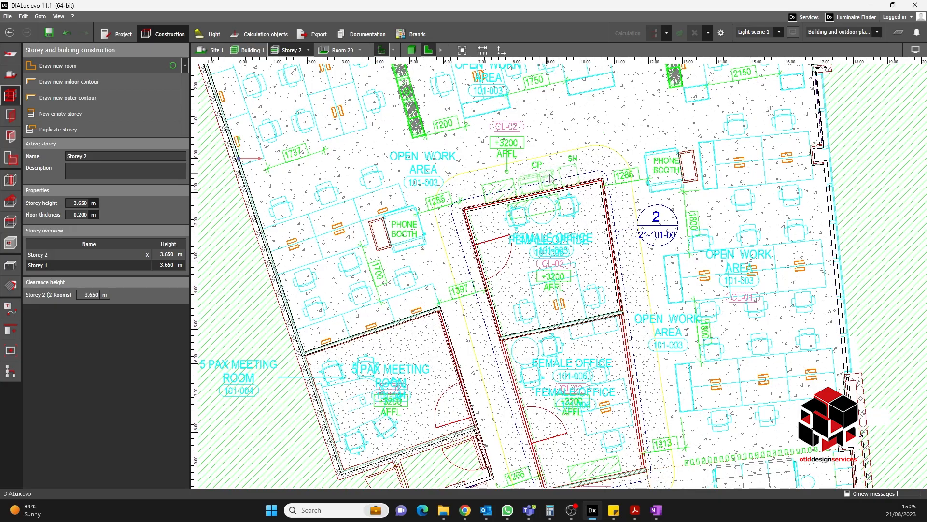
- Examine the female office's upper walls closely on the Storey 2 plan
scroll(621, 206, "up", 3)
scroll(459, 108, "up", 3)
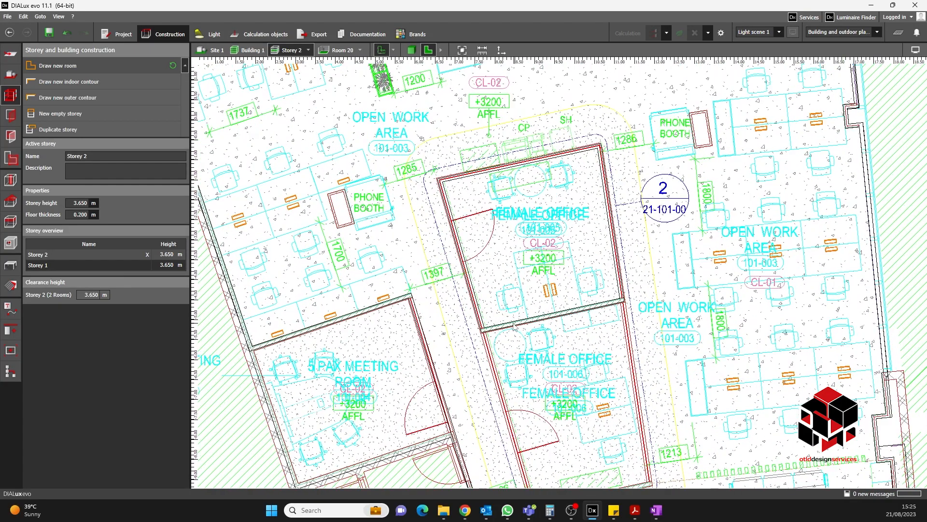
scroll(459, 108, "up", 1)
middle_click_drag(459, 108, 485, 246)
scroll(404, 193, "up", 2)
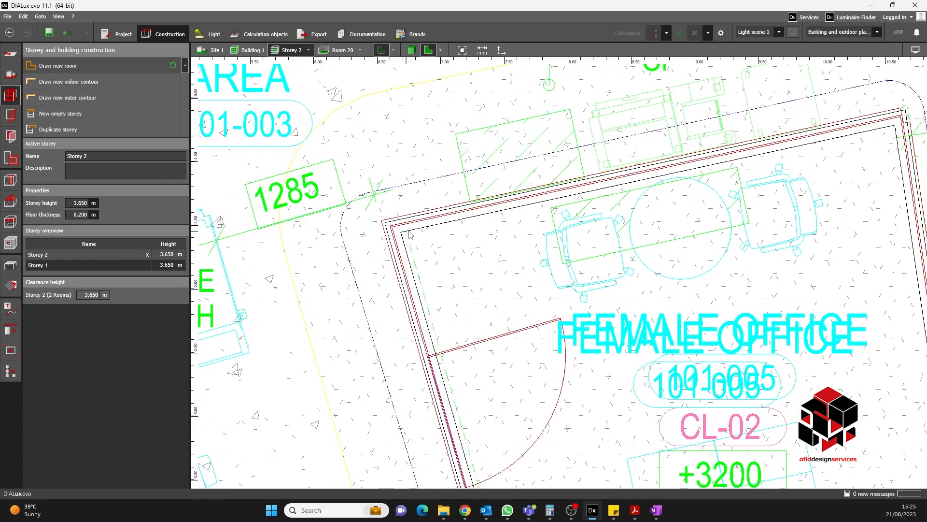
scroll(868, 138, "down", 2)
middle_click_drag(829, 180, 671, 201)
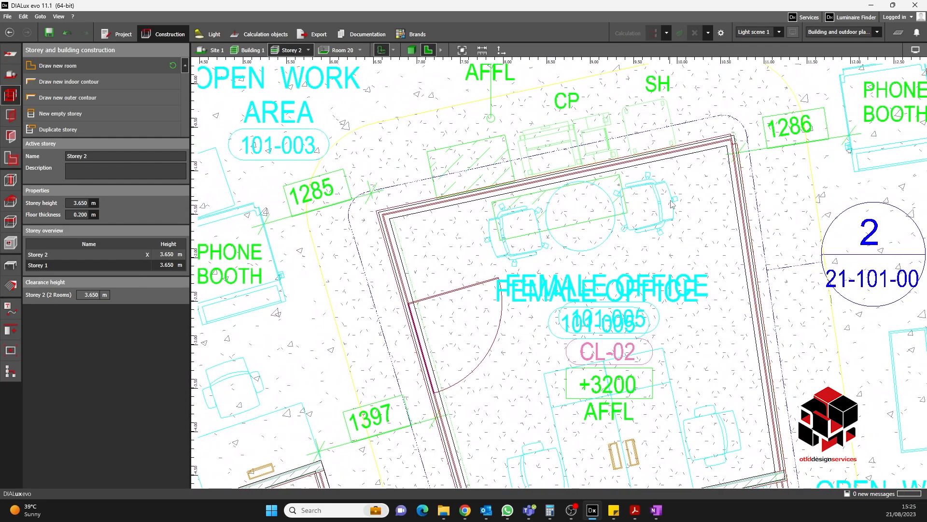
scroll(747, 155, "up", 2)
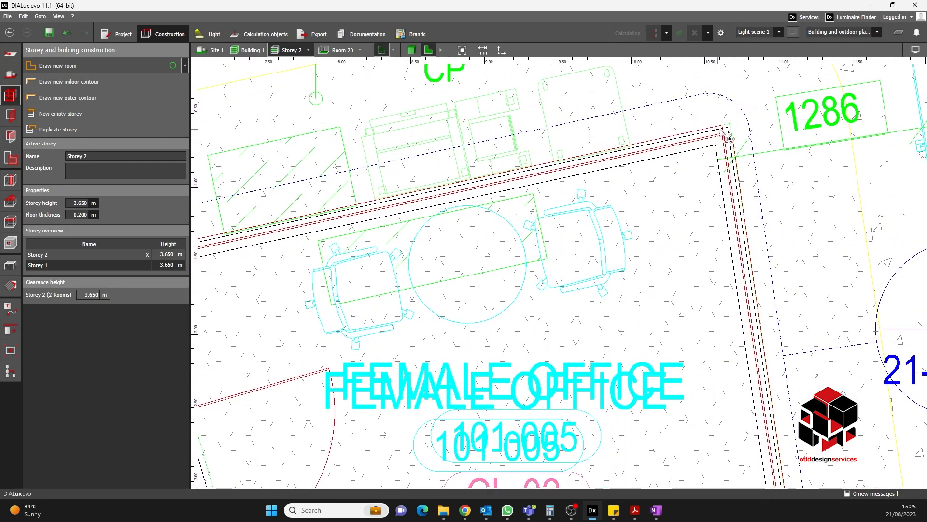
- Select the upper female office contour and move its north-west corner onto the wall's inner corner
left_click(728, 138)
scroll(744, 136, "down", 2)
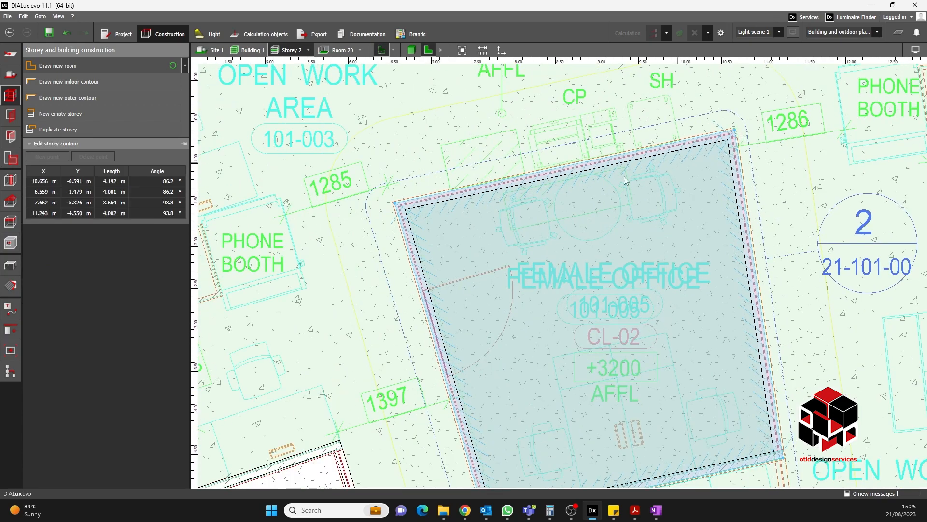
left_click(429, 209)
scroll(427, 203, "up", 2)
left_click(427, 198)
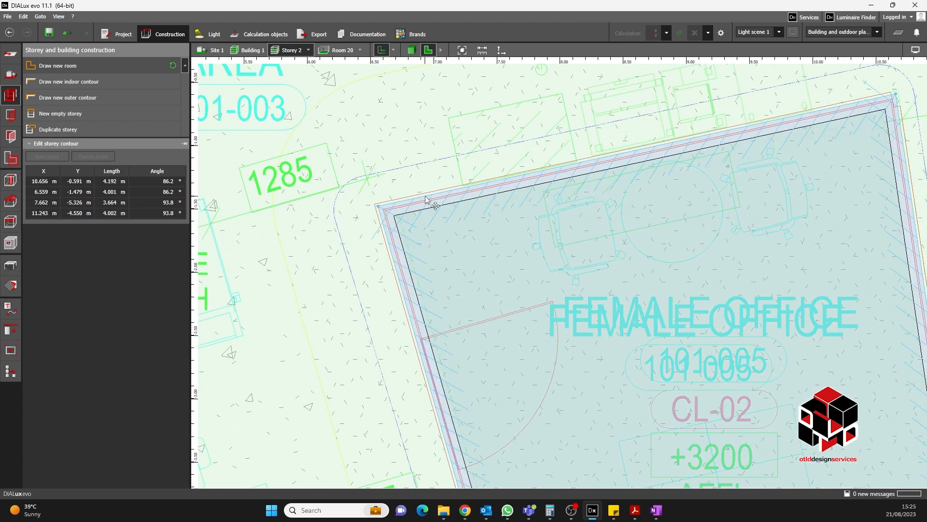
scroll(396, 157, "down", 2)
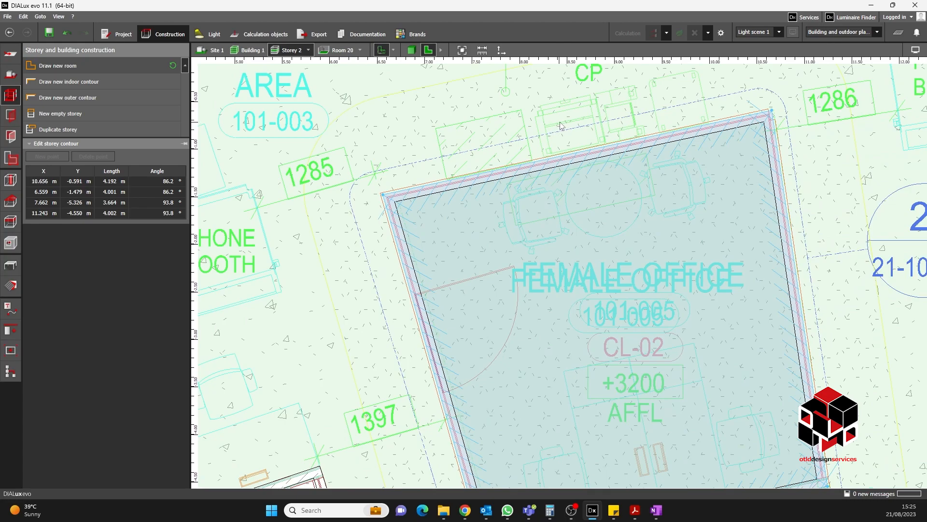
scroll(383, 192, "up", 2)
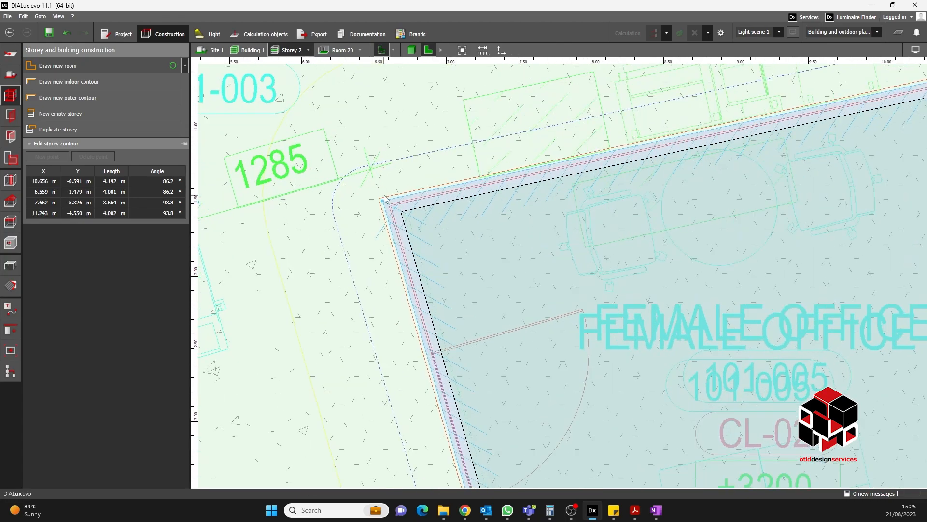
scroll(381, 201, "up", 2)
scroll(380, 203, "up", 2)
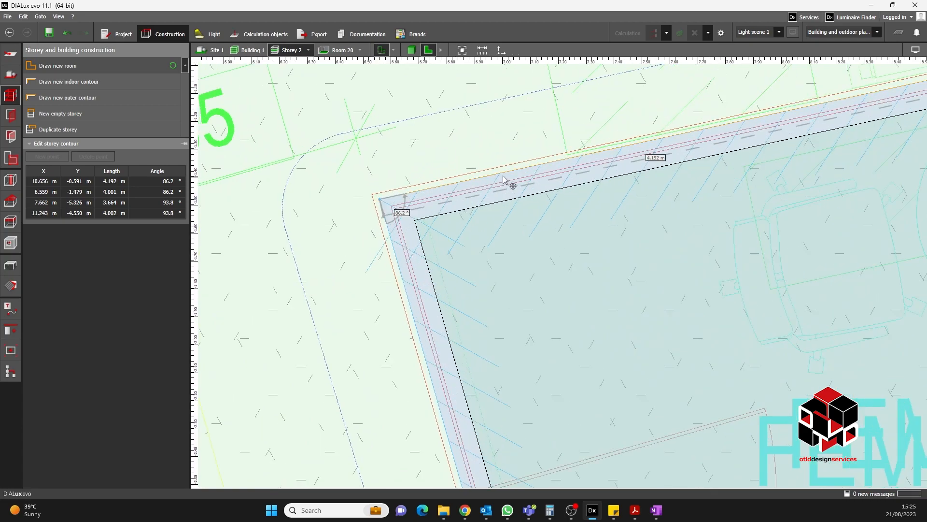
scroll(445, 151, "down", 2)
scroll(488, 151, "down", 3)
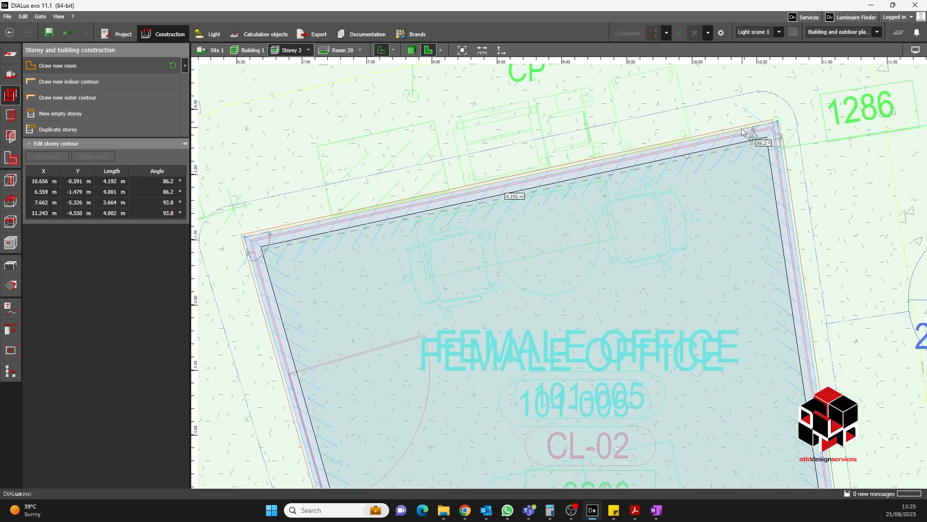
scroll(243, 159, "up", 1)
middle_click_drag(265, 245, 482, 220)
scroll(482, 221, "up", 2)
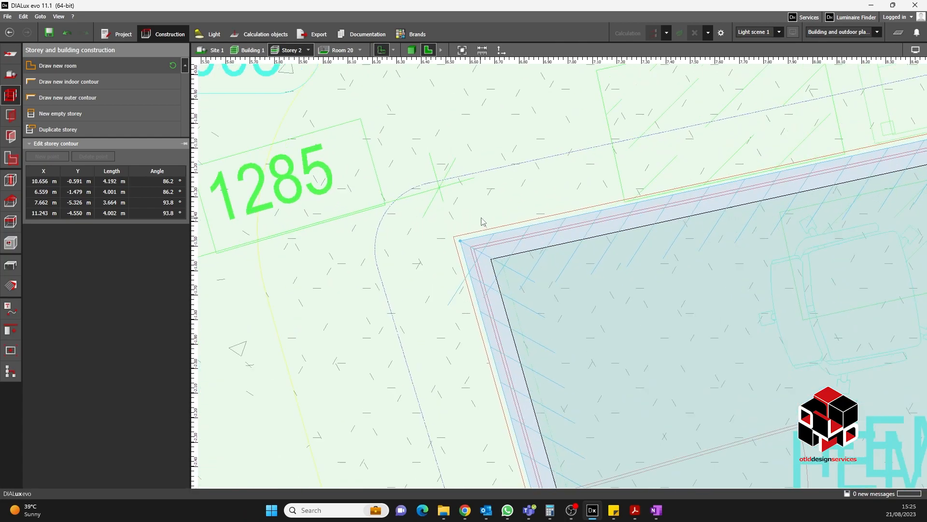
left_click_drag(461, 241, 453, 237)
scroll(530, 247, "down", 2)
scroll(529, 247, "down", 2)
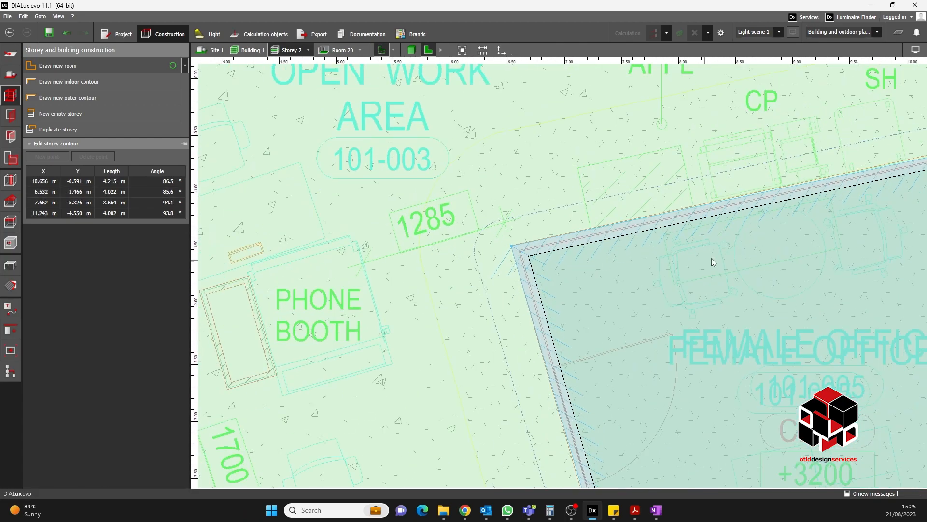
- Move the upper female office contour's north-east corner to align with the wall corner
middle_click_drag(530, 247, 231, 256)
scroll(676, 210, "up", 4)
mouse_move(673, 207)
left_mouse_down()
mouse_move(662, 204)
mouse_move(671, 200)
left_mouse_up()
scroll(661, 202, "up", 3)
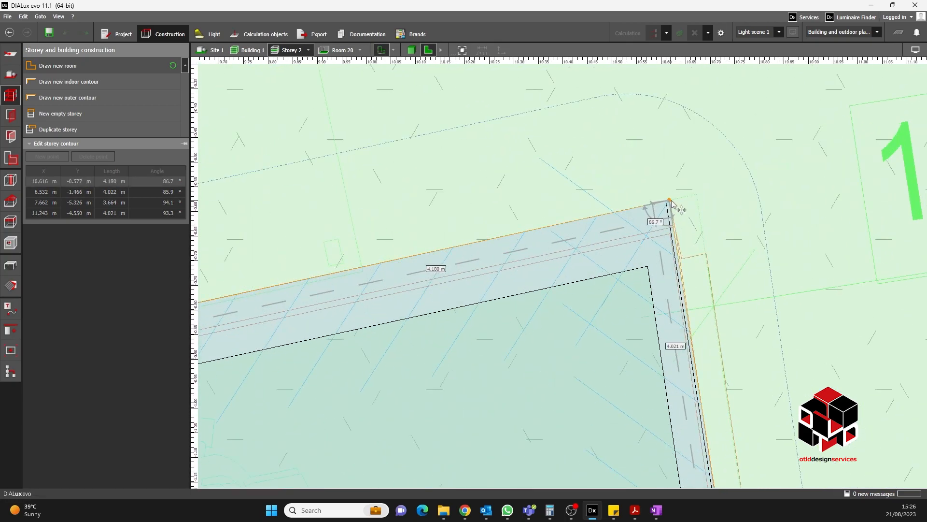
scroll(672, 207, "down", 5)
- Adjust the contour's south-east corner onto the partition wall corner
scroll(733, 292, "up", 2)
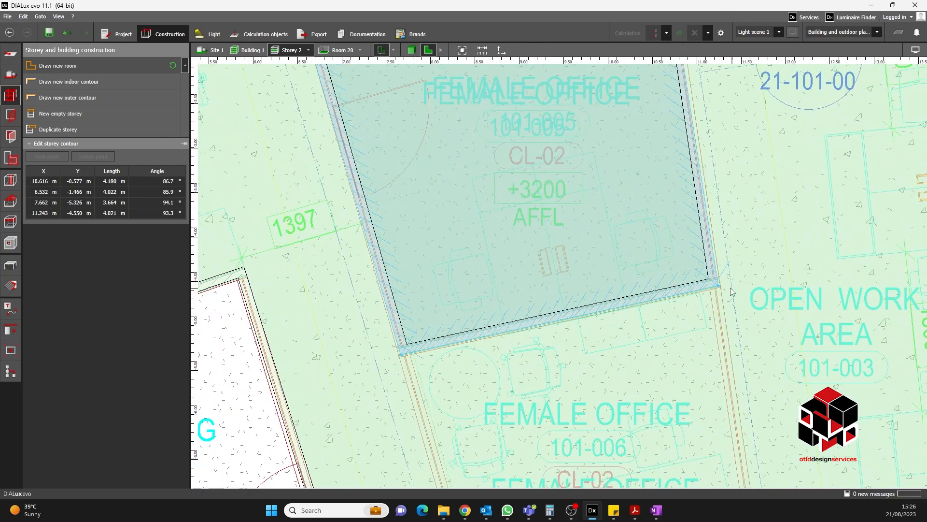
scroll(732, 289, "up", 4)
left_click_drag(708, 284, 713, 287)
scroll(795, 255, "down", 1)
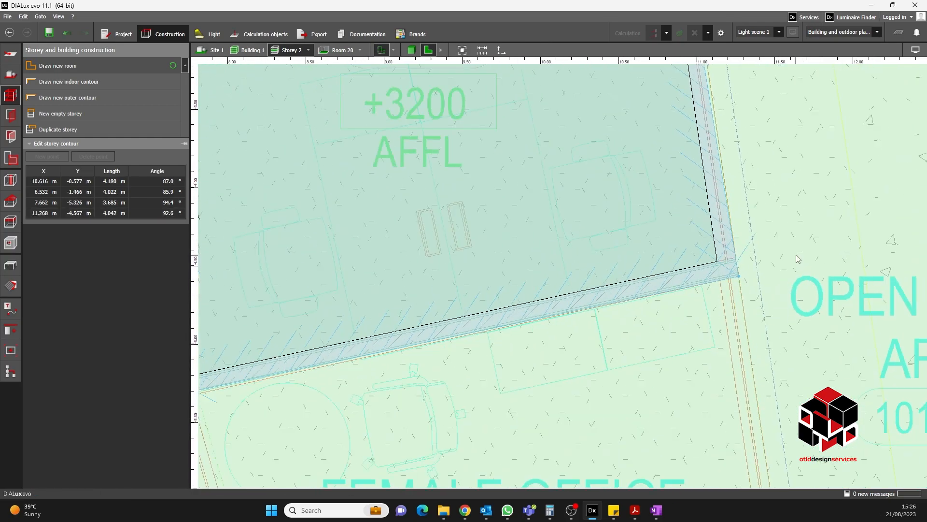
- Adjust the contour's south-west corner so the contour follows the partition wall
scroll(790, 254, "down", 3)
scroll(425, 323, "up", 3)
left_click_drag(468, 346, 465, 352)
scroll(600, 272, "down", 3)
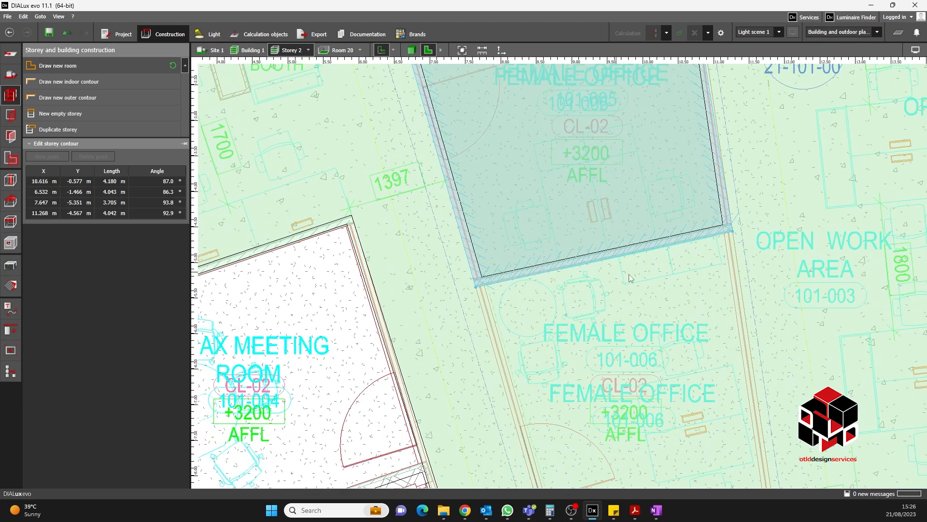
scroll(670, 242, "up", 2)
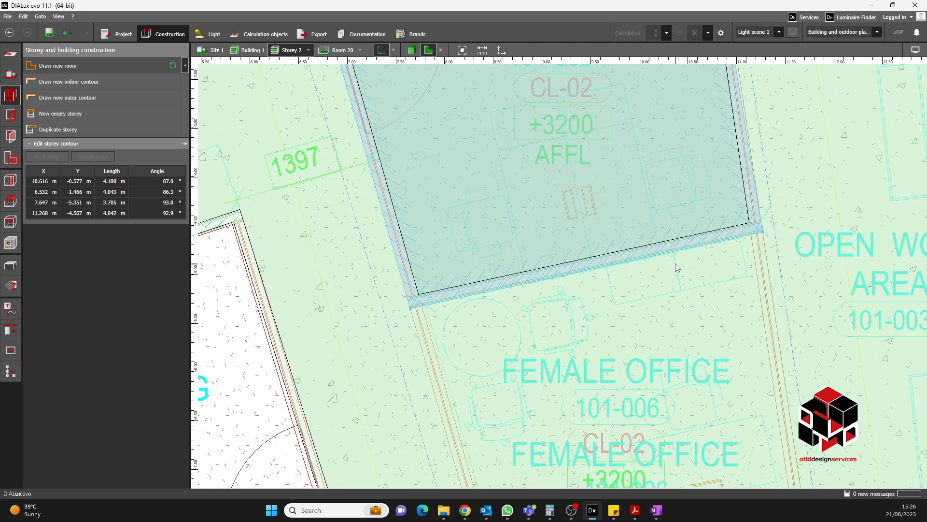
left_click(49, 78)
scroll(760, 260, "up", 2)
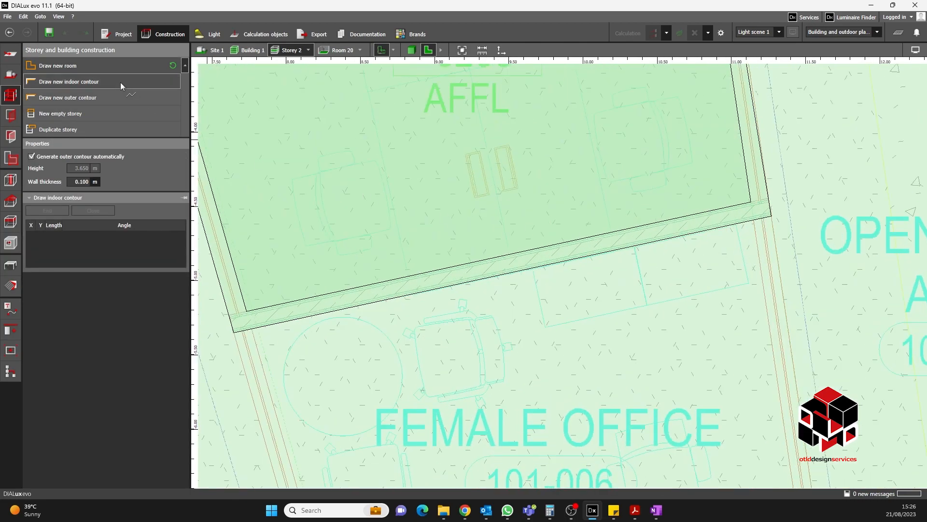
scroll(350, 214, "down", 4)
middle_click_drag(488, 349, 514, 239)
scroll(452, 449, "up", 2)
left_click(416, 477)
scroll(499, 436, "down", 2)
scroll(499, 278, "up", 4)
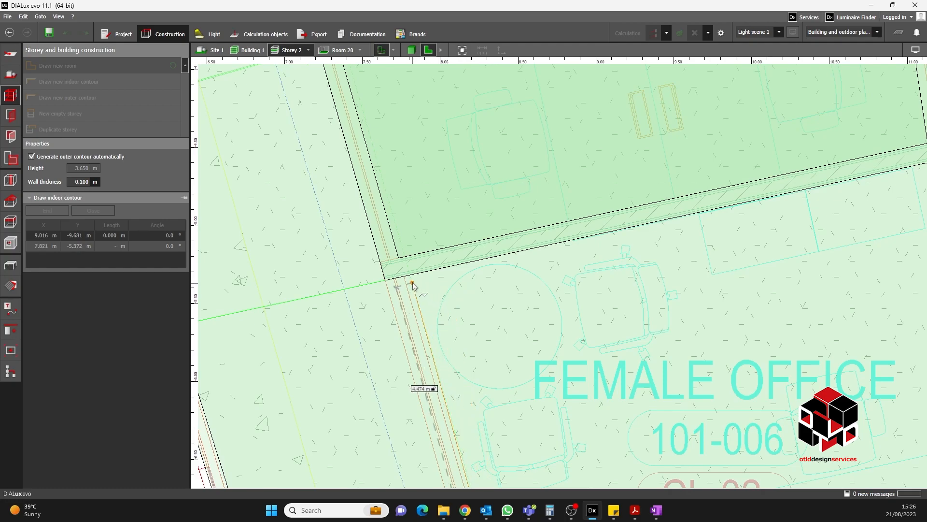
key("Escape")
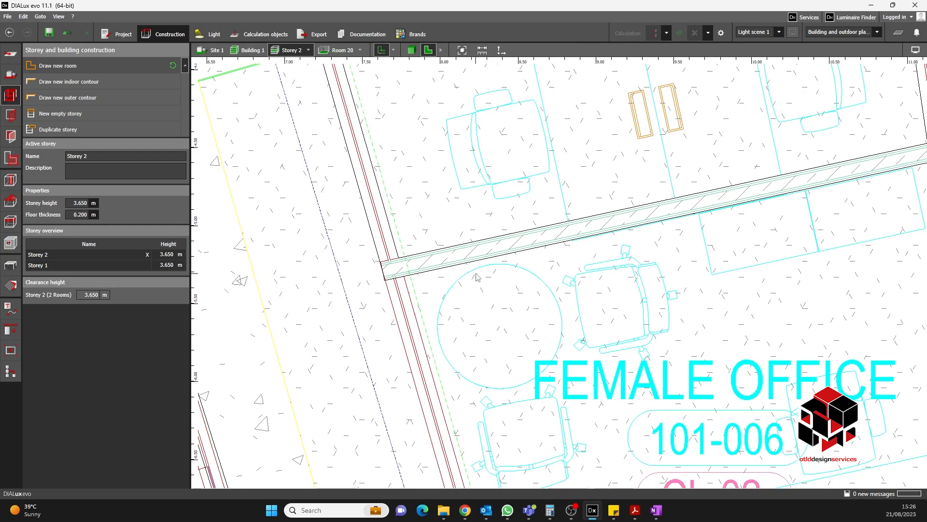
- Start a new indoor contour at the lower female office's south-west corner and trace its west wall to the north-west corner
scroll(416, 265, "down", 5)
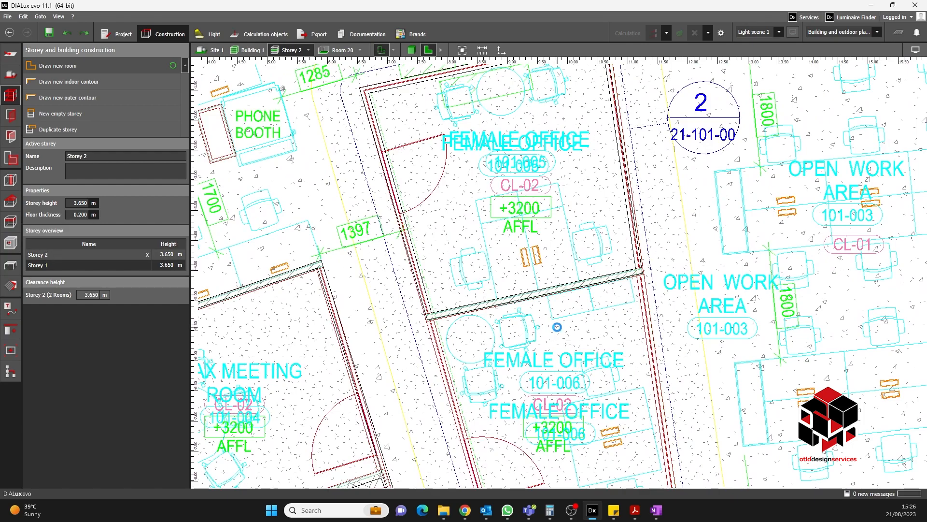
middle_click_drag(600, 186, 611, 225)
scroll(562, 189, "down", 2)
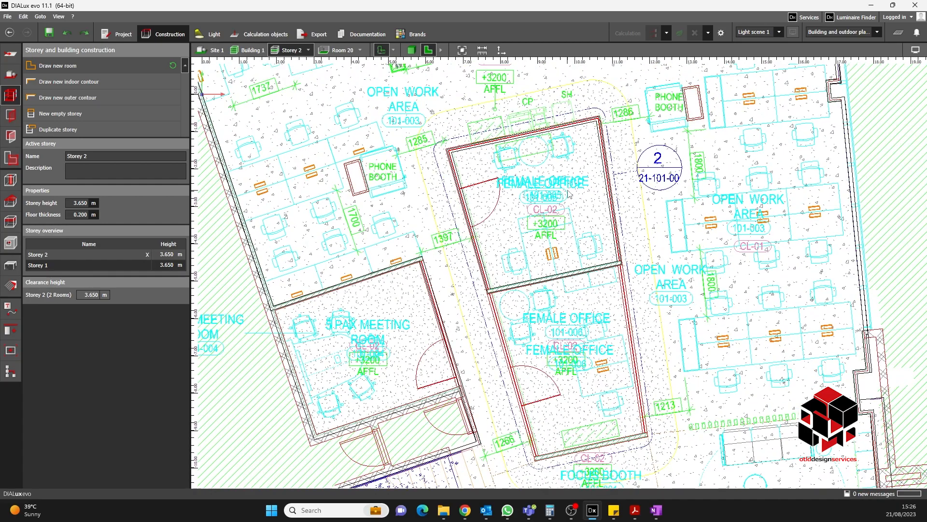
scroll(563, 257, "up", 2)
scroll(446, 287, "up", 3)
scroll(439, 309, "up", 1)
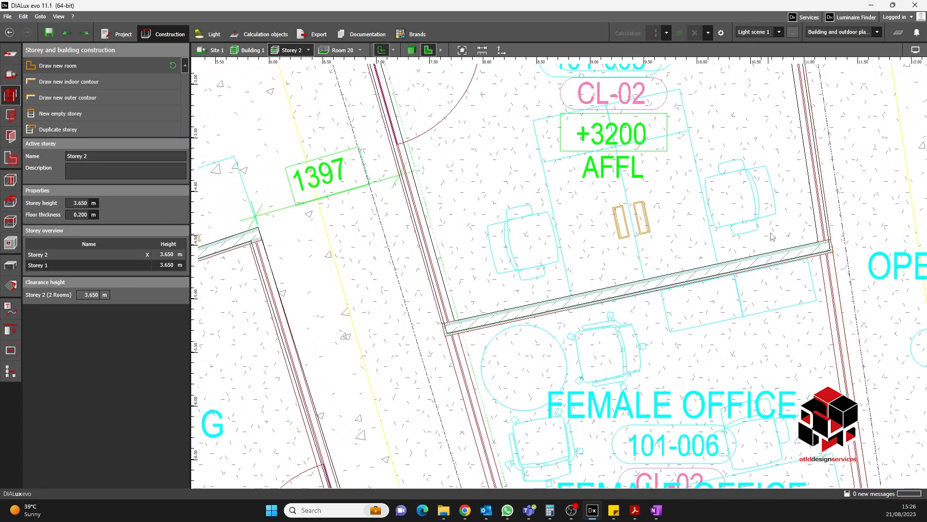
middle_click_drag(831, 206, 688, 281)
left_click(81, 65)
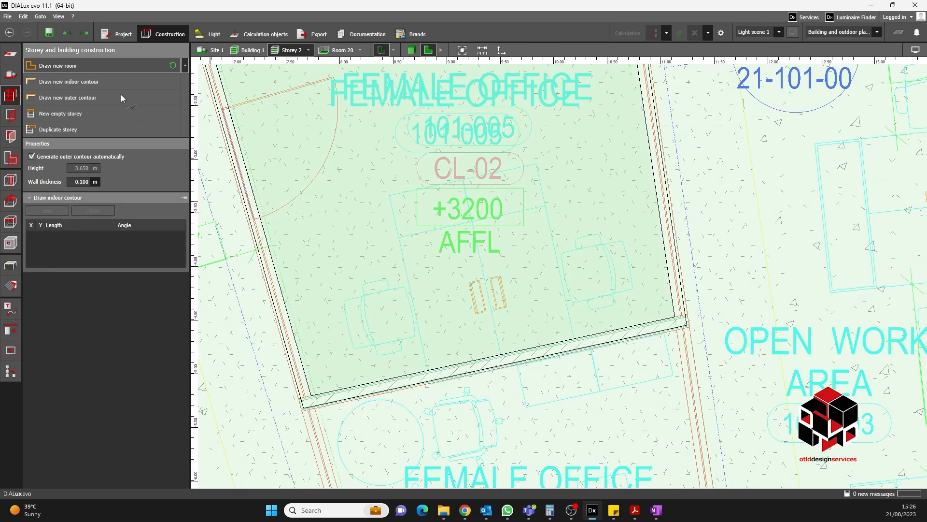
scroll(616, 305, "down", 3)
scroll(619, 301, "up", 6)
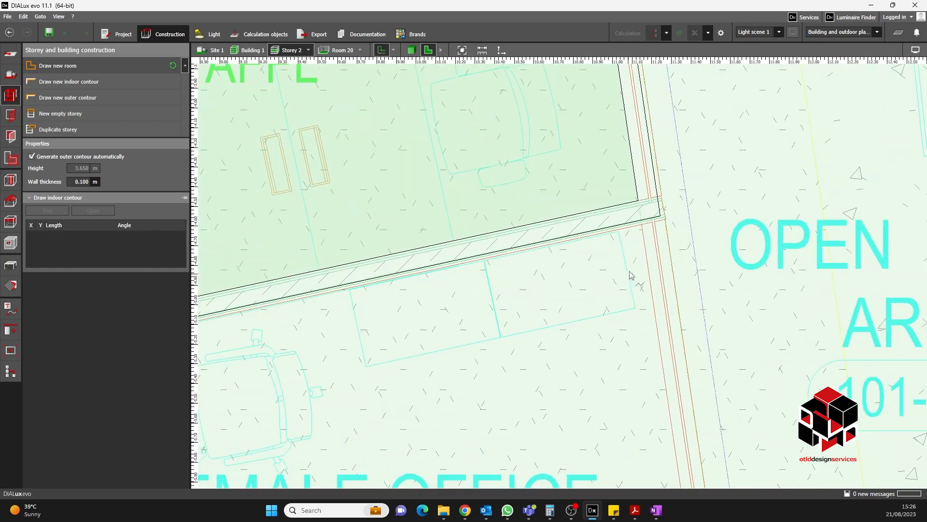
scroll(630, 277, "down", 5)
middle_click_drag(569, 464, 593, 302)
scroll(540, 365, "up", 3)
left_click(531, 372)
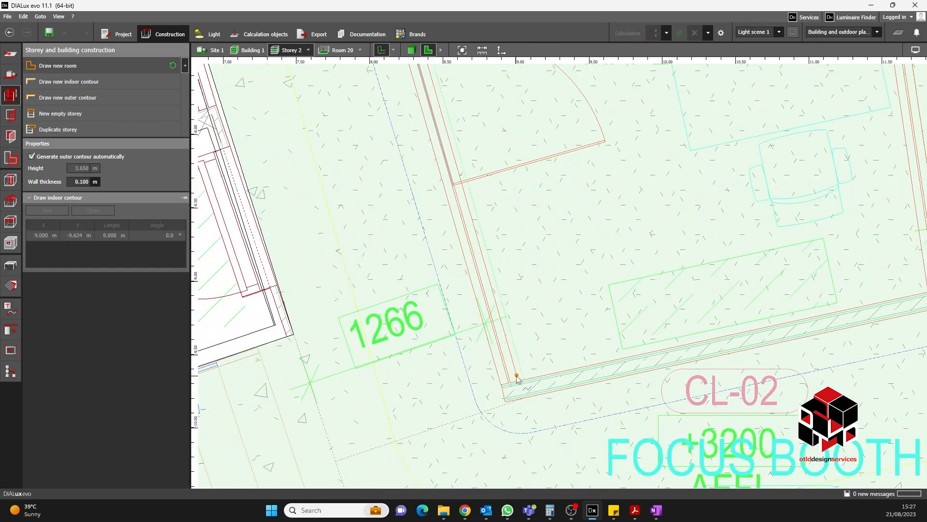
scroll(619, 359, "down", 1)
middle_click_drag(630, 135, 636, 362)
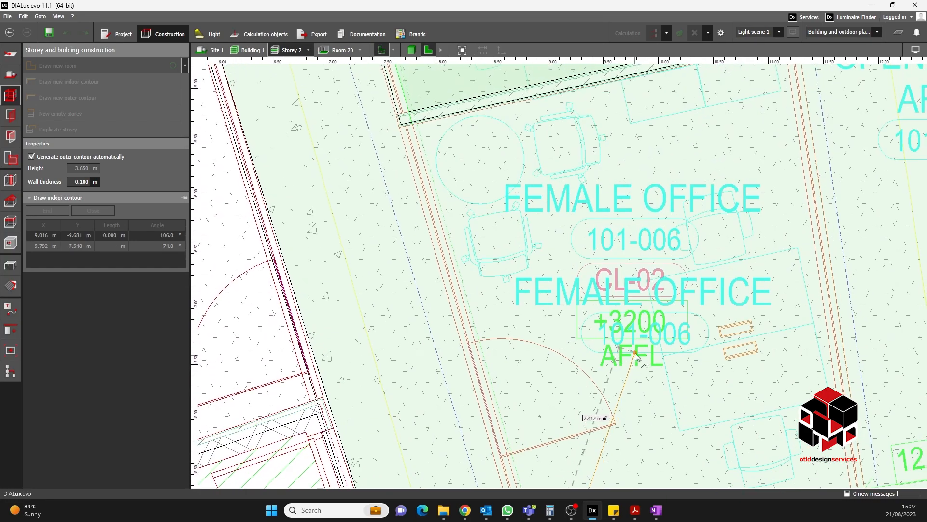
middle_click_drag(563, 197, 602, 287)
scroll(493, 220, "up", 3)
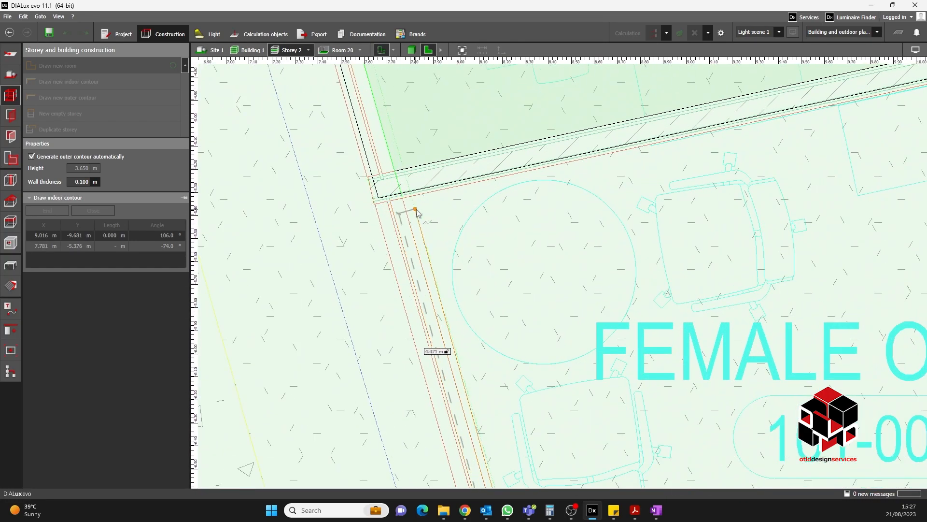
left_click(403, 197)
- Continue the contour to the north-east and south-east corners of the lower female office, then close it
scroll(508, 238, "down", 3)
middle_click_drag(838, 154, 718, 199)
scroll(718, 199, "up", 2)
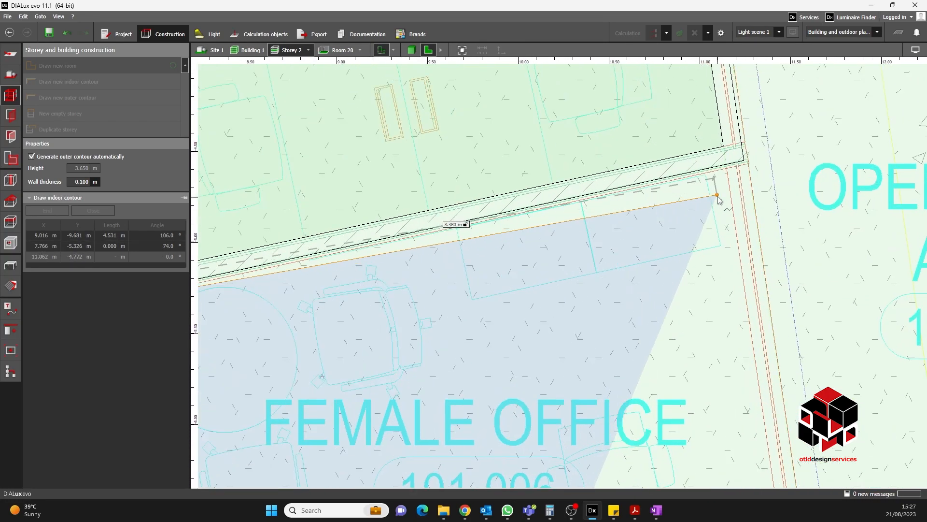
left_click(728, 171)
scroll(660, 130, "down", 4)
scroll(660, 130, "down", 1)
scroll(706, 370, "up", 2)
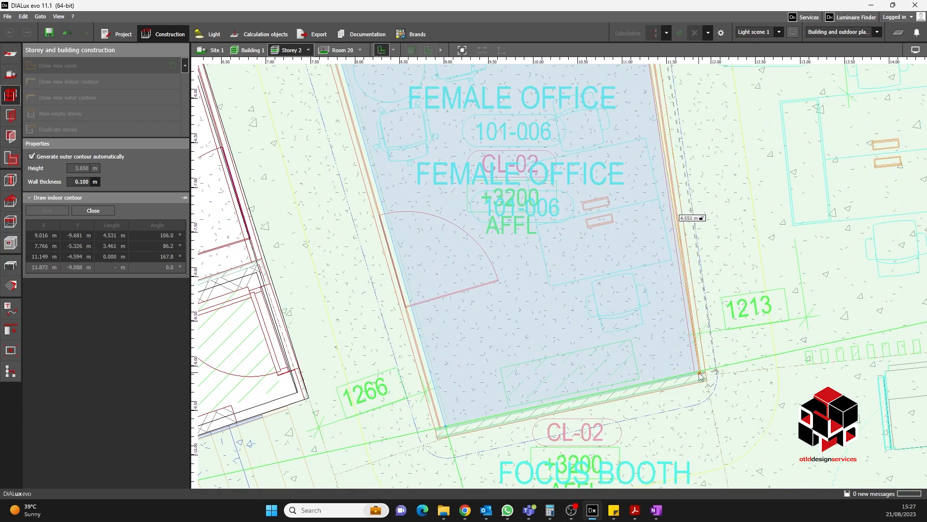
left_click(706, 371)
scroll(705, 360, "up", 1)
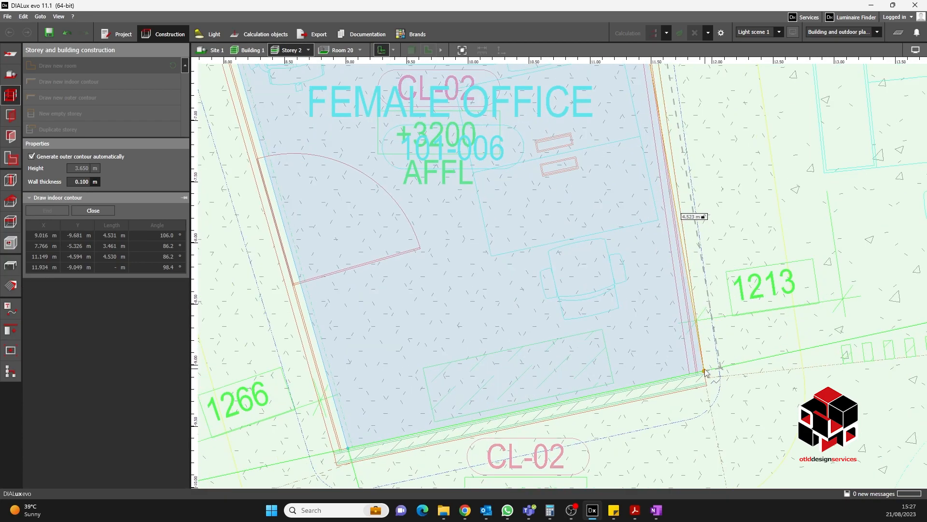
right_click(610, 304)
left_click(595, 314)
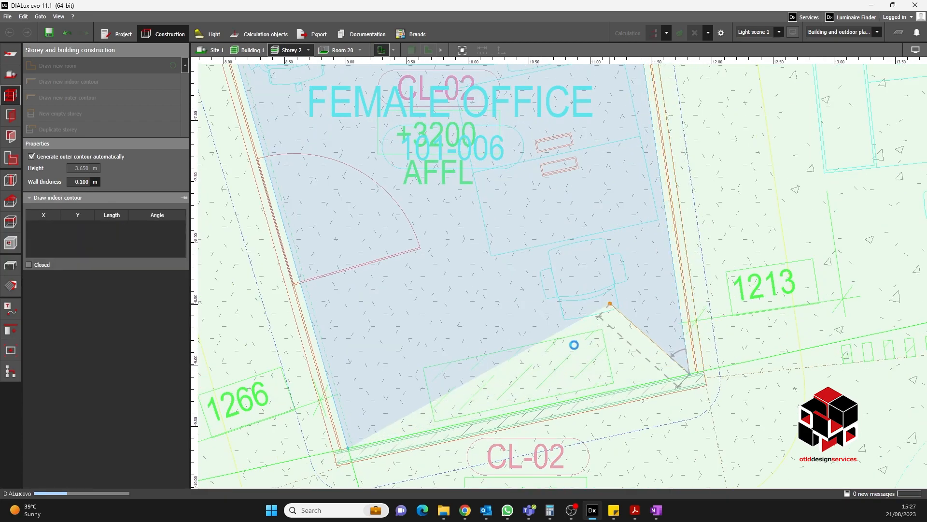
scroll(574, 349, "down", 2)
middle_click_drag(541, 232, 602, 365)
scroll(518, 221, "up", 1)
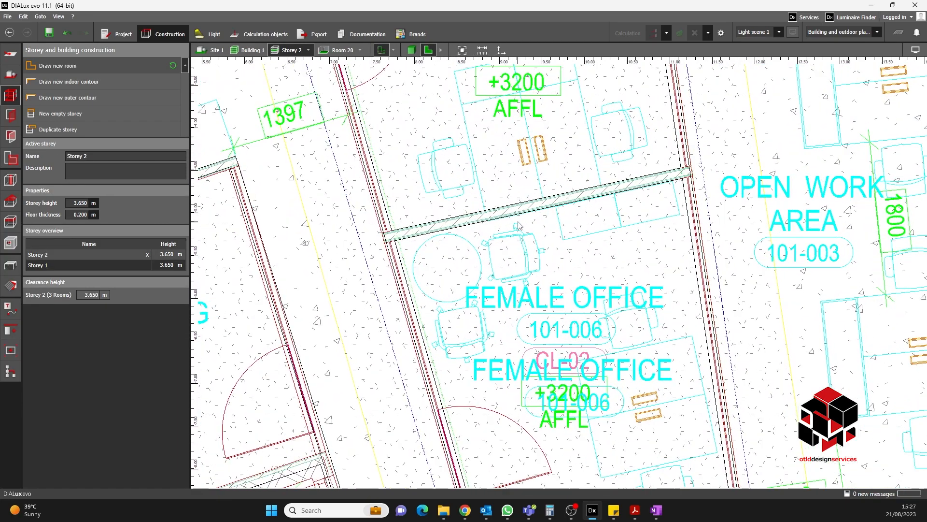
- Inspect the two female office rooms on Storey 2 in the 3D view
left_click(415, 53)
scroll(585, 256, "down", 2)
middle_click_drag(584, 256, 593, 337)
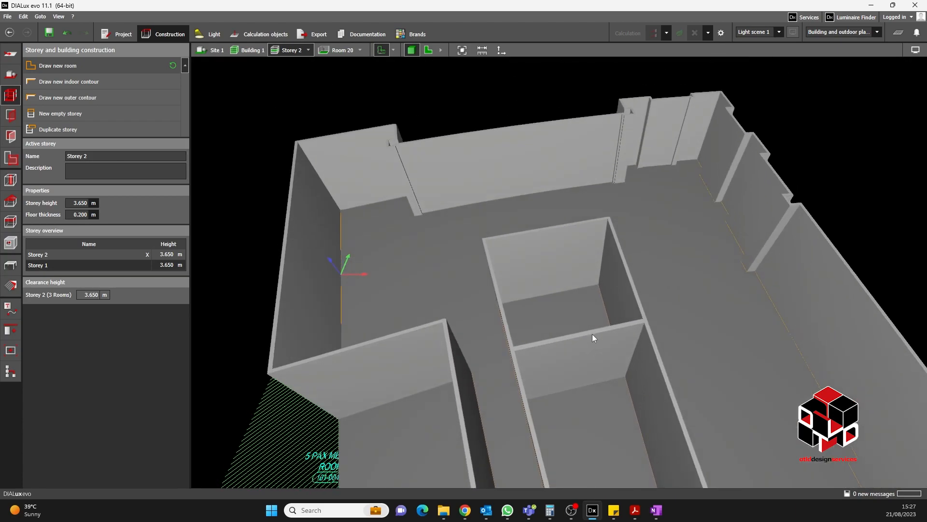
middle_click_drag(565, 304, 599, 276)
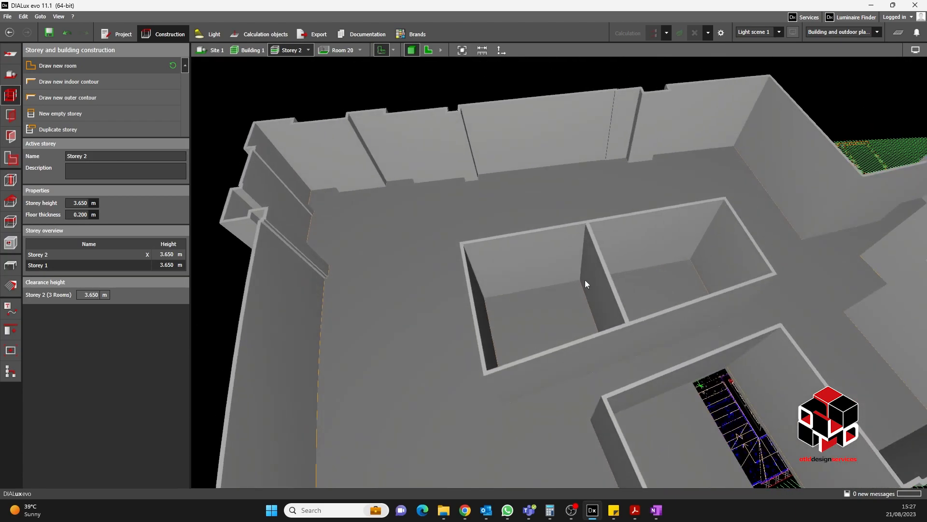
scroll(607, 292, "down", 3)
right_click_drag(607, 293, 520, 330)
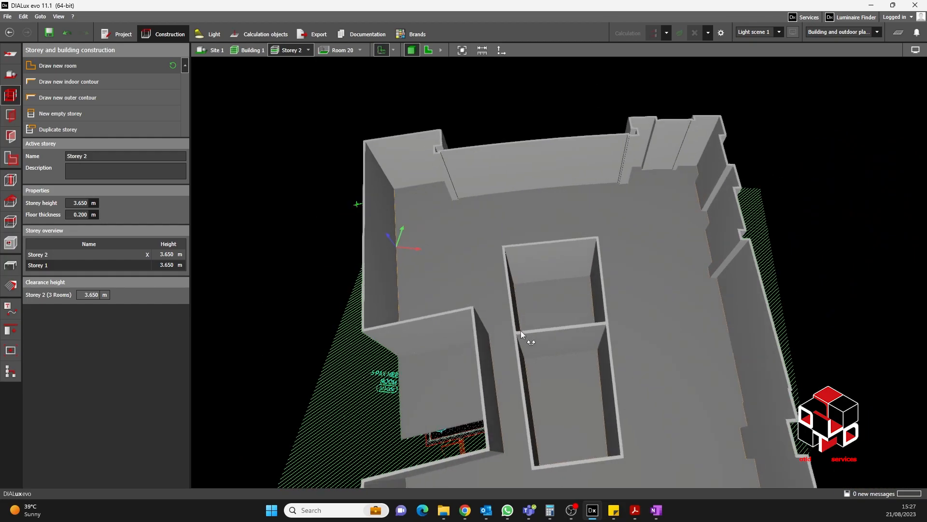
left_click(429, 50)
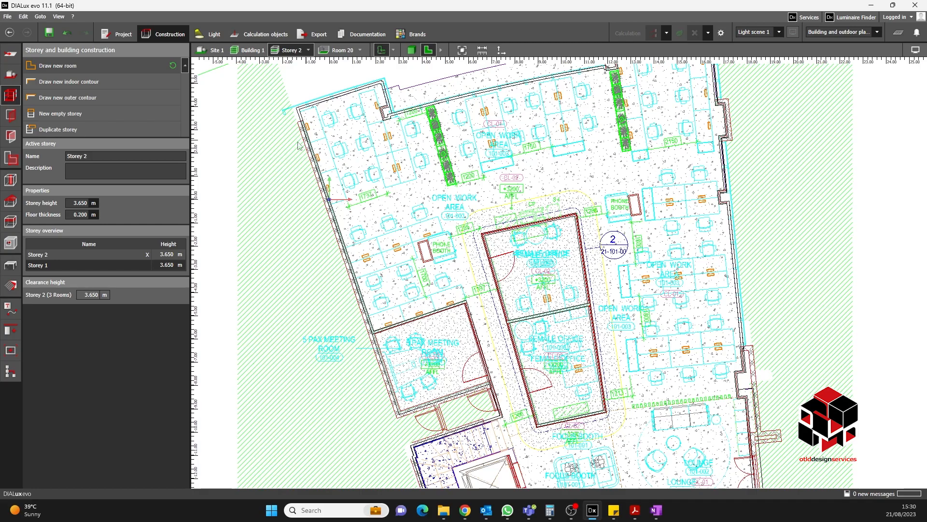
- Switch the active storey to Storey 1 to continue modelling its rooms
left_click(307, 51)
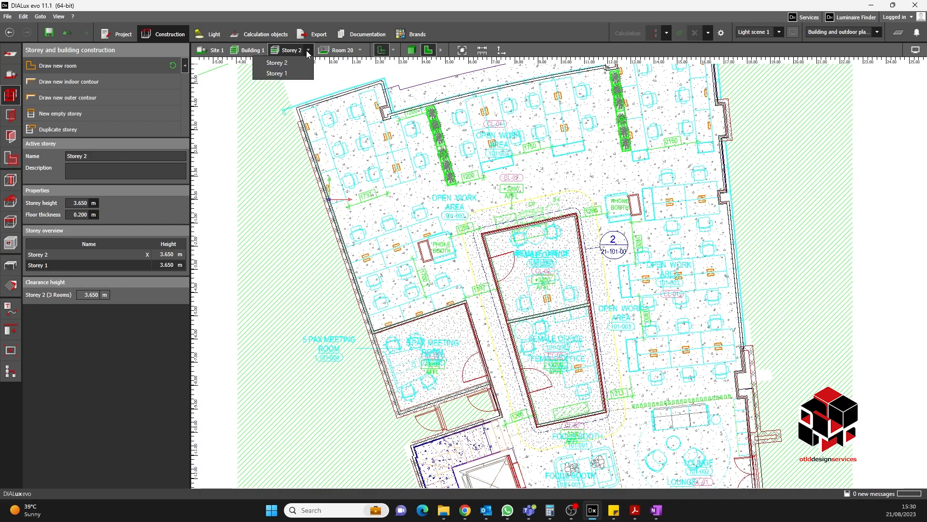
left_click(282, 74)
left_click(391, 50)
left_click(345, 73)
left_click(345, 65)
left_click(588, 53)
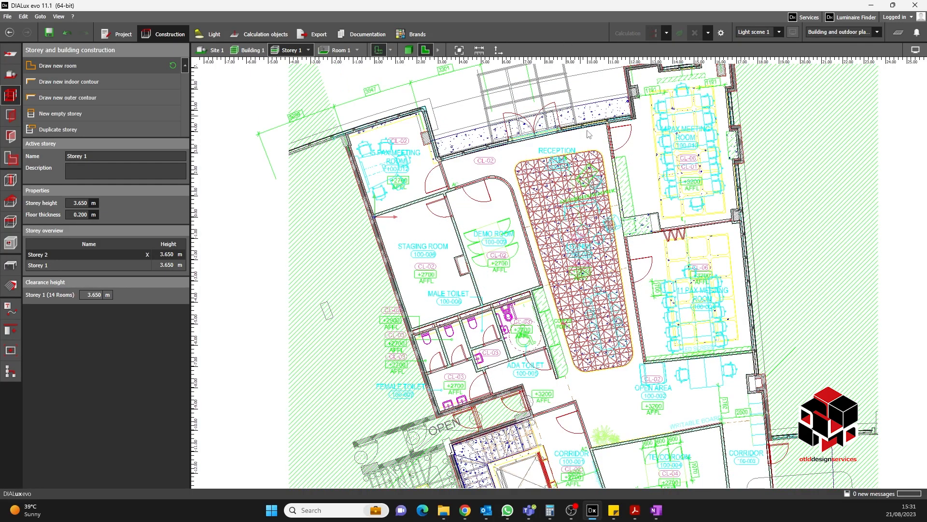
- Switch to space editing on Storey 1, select the space in the 5 PAX meeting room and name it 5 PAX MEETING ROOM
scroll(594, 152, "down", 3)
scroll(507, 175, "up", 6)
scroll(475, 173, "down", 3)
middle_click_drag(436, 169, 482, 208)
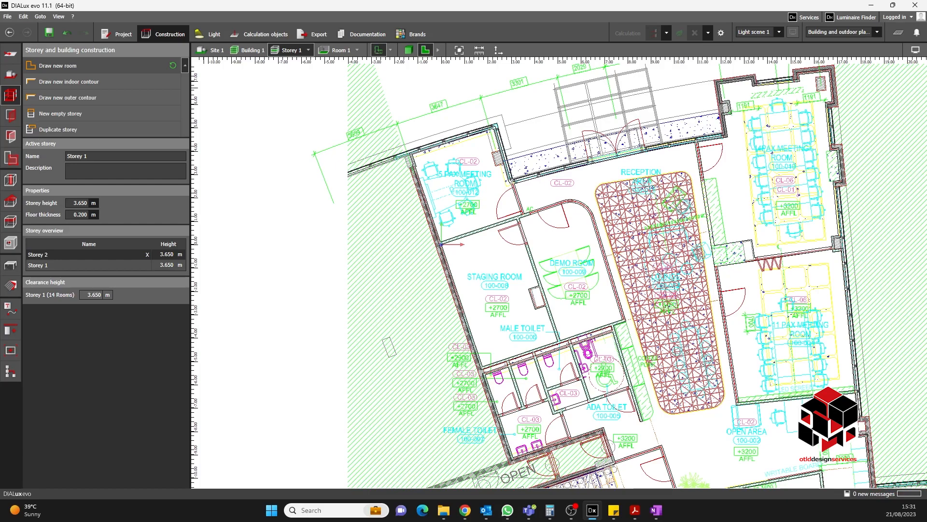
left_click(11, 160)
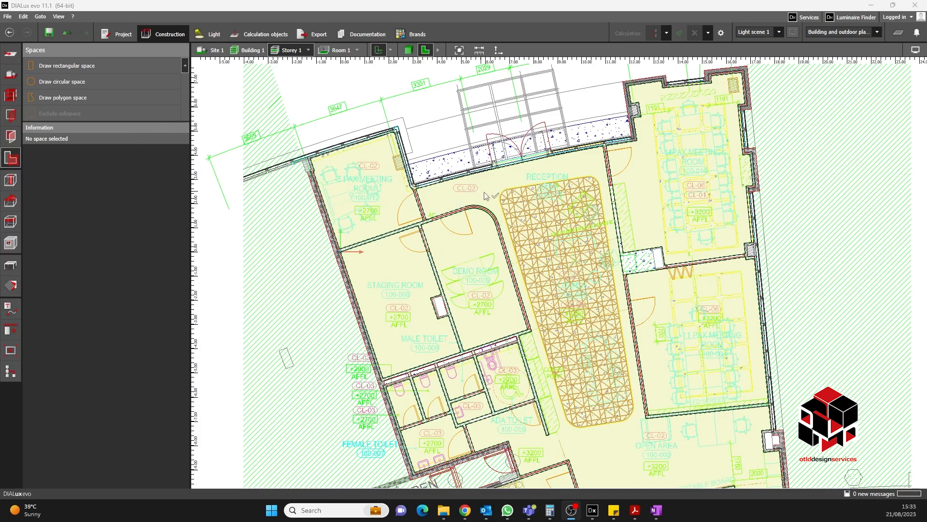
middle_click_drag(483, 194, 475, 198)
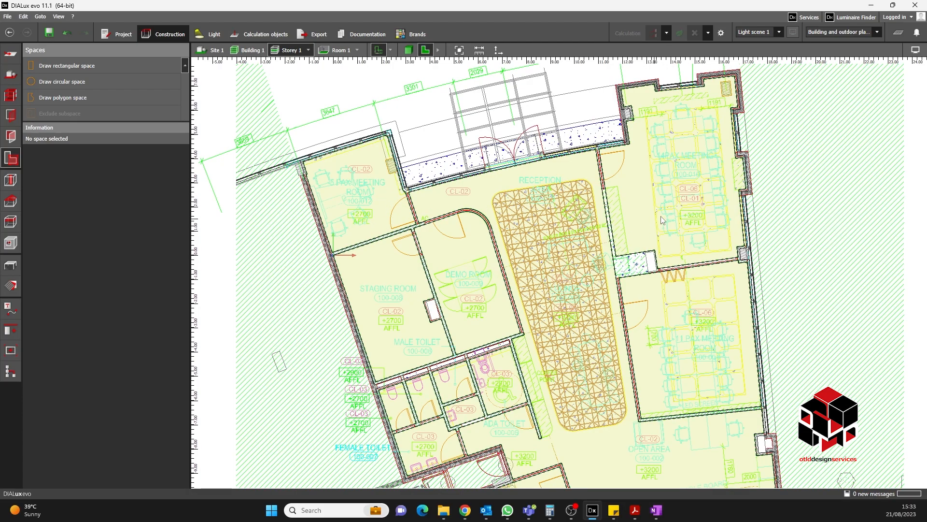
scroll(348, 193, "up", 5)
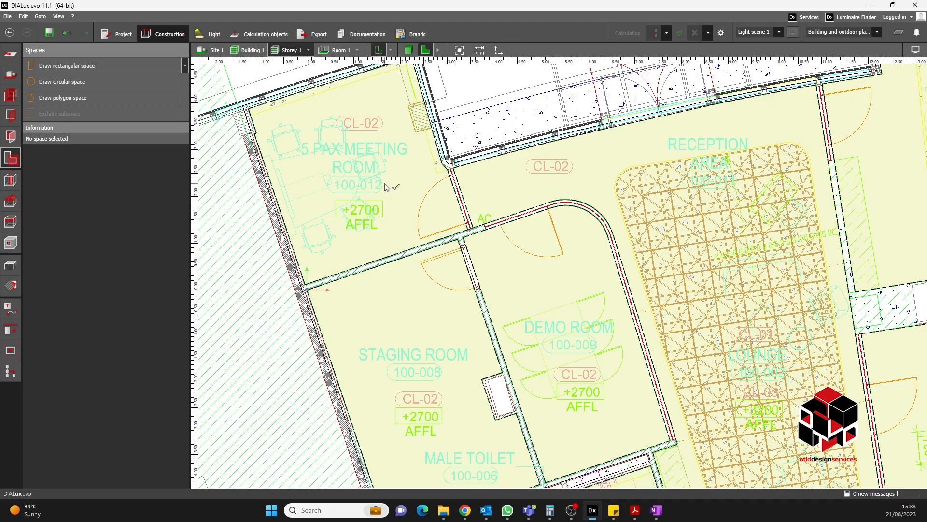
scroll(389, 192, "down", 2)
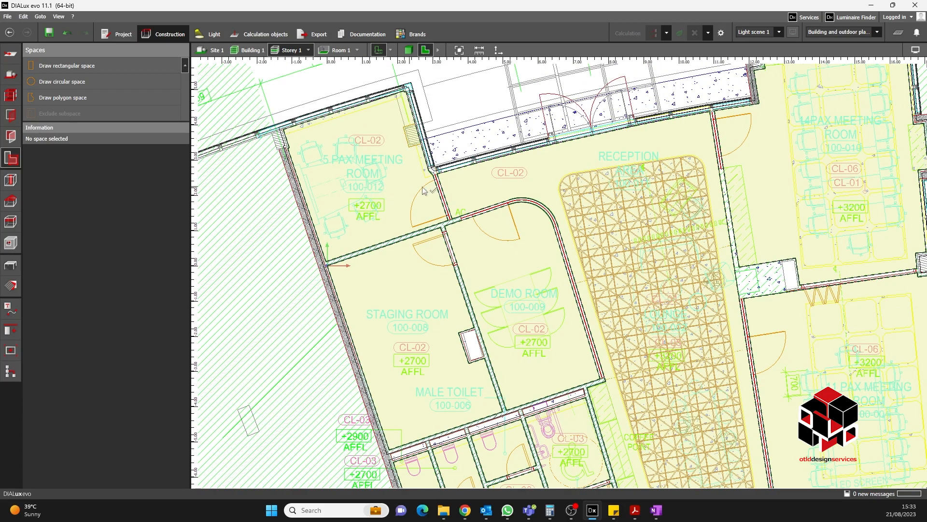
left_click(369, 176)
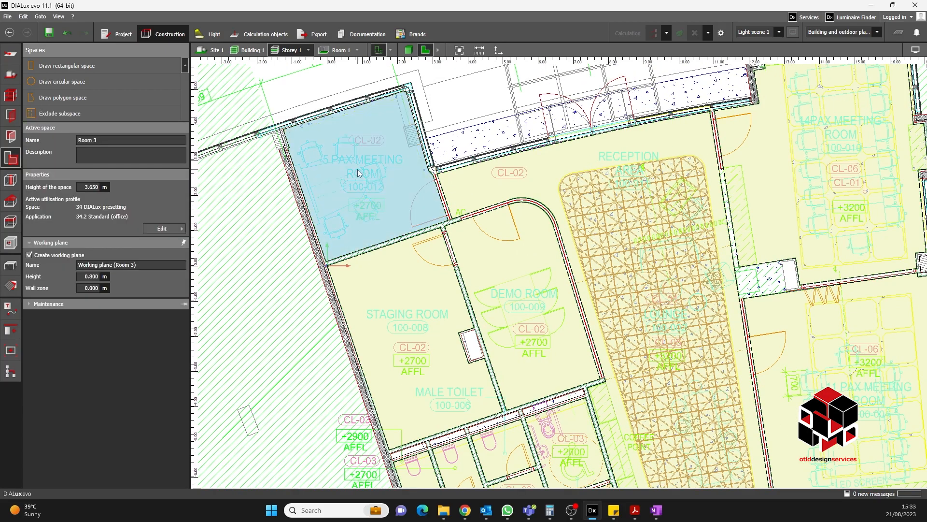
scroll(358, 173, "up", 2)
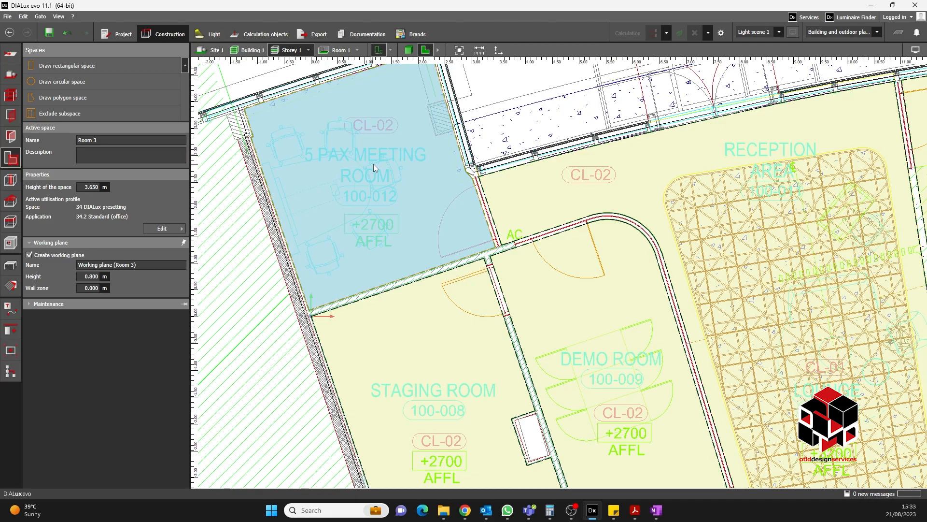
left_click(107, 140)
type("5 PAX MEETING ROOM")
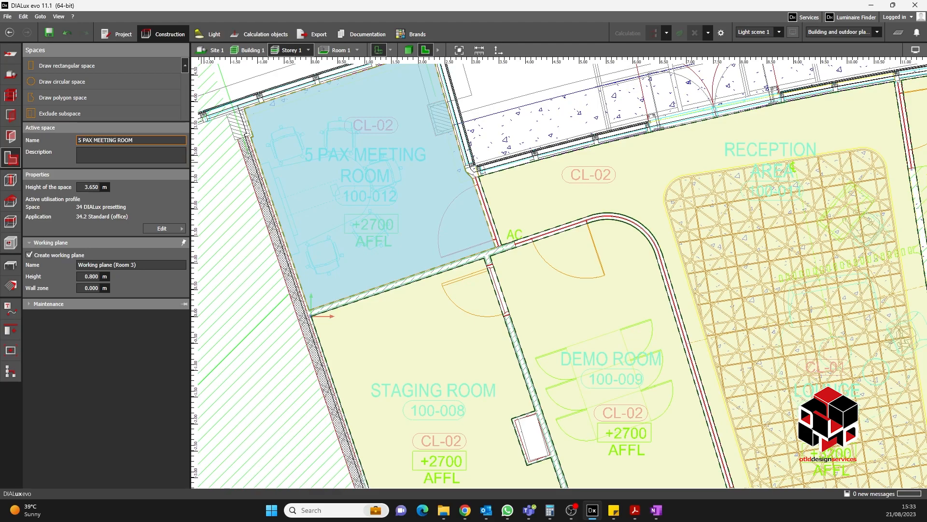
left_click(120, 157)
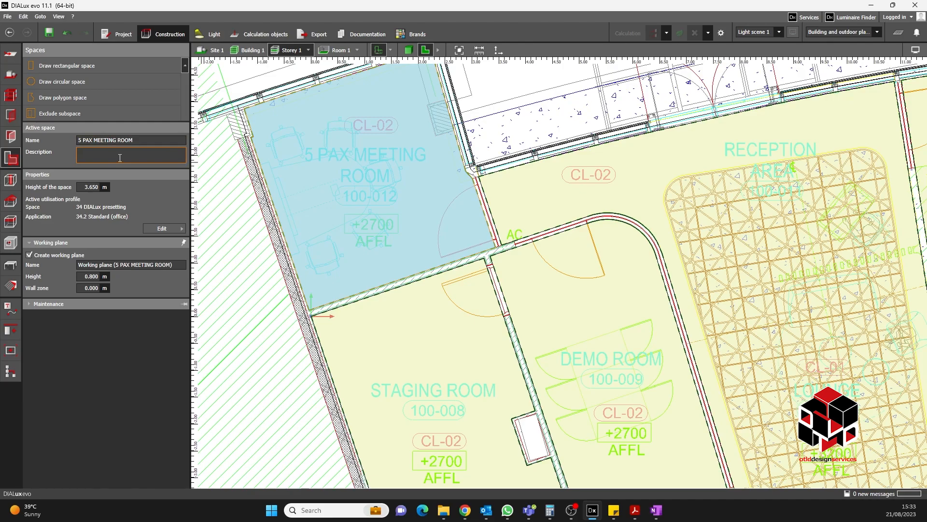
- Browse the utilisation profile presets and template categories for the meeting room space
left_click(183, 229)
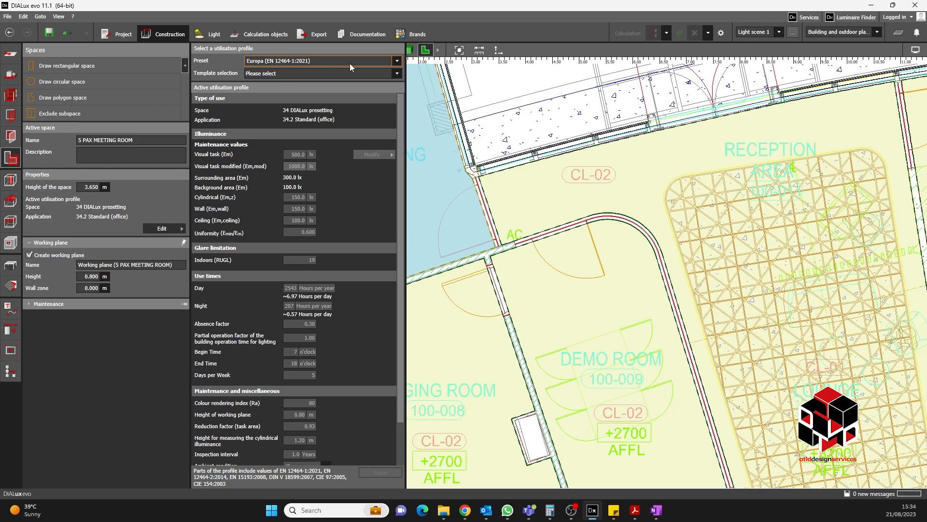
left_click(396, 61)
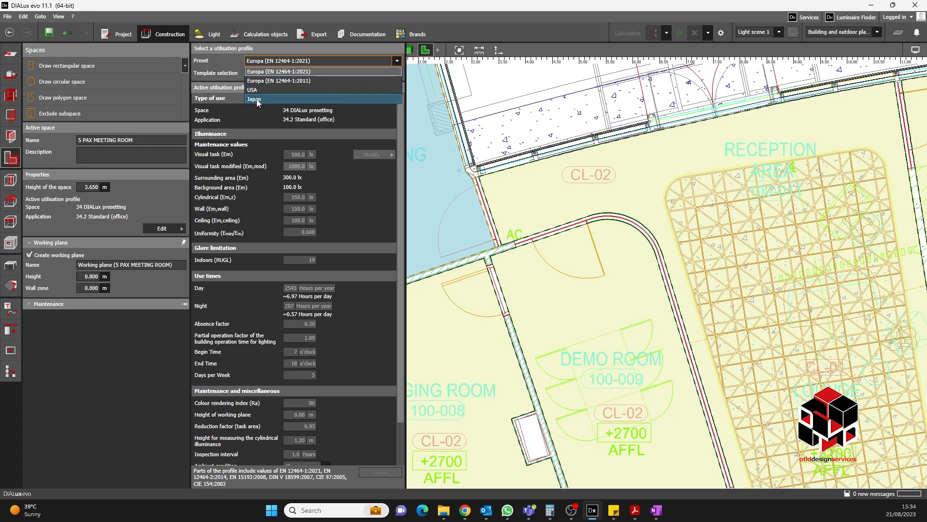
left_click(228, 65)
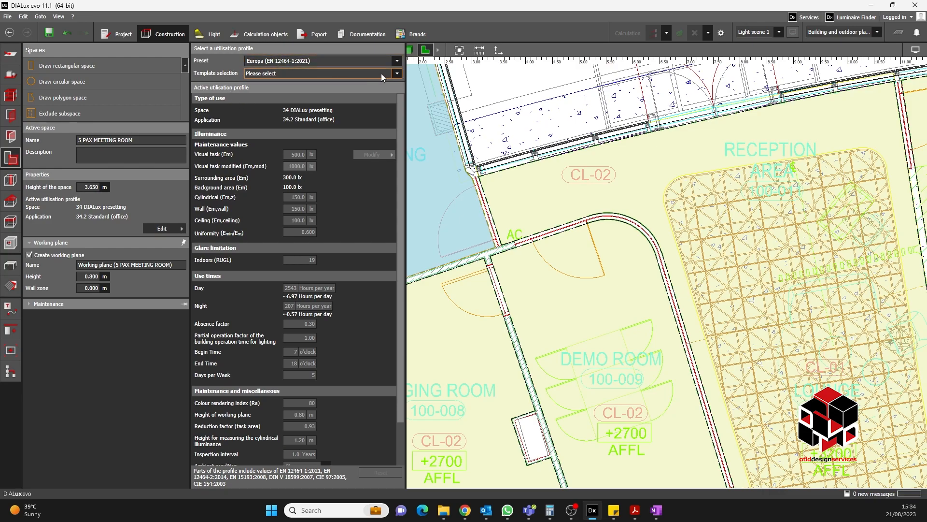
left_click(397, 74)
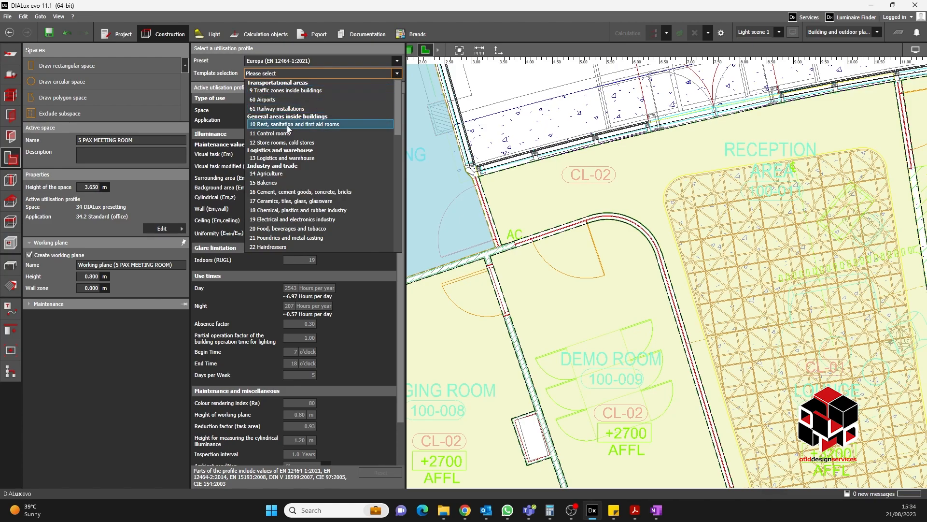
scroll(302, 124, "down", 5)
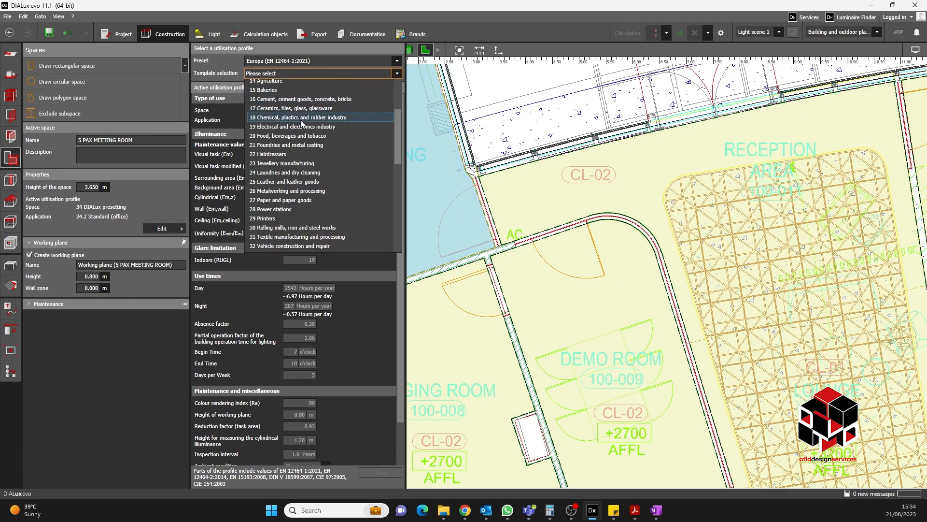
scroll(302, 124, "up", 5)
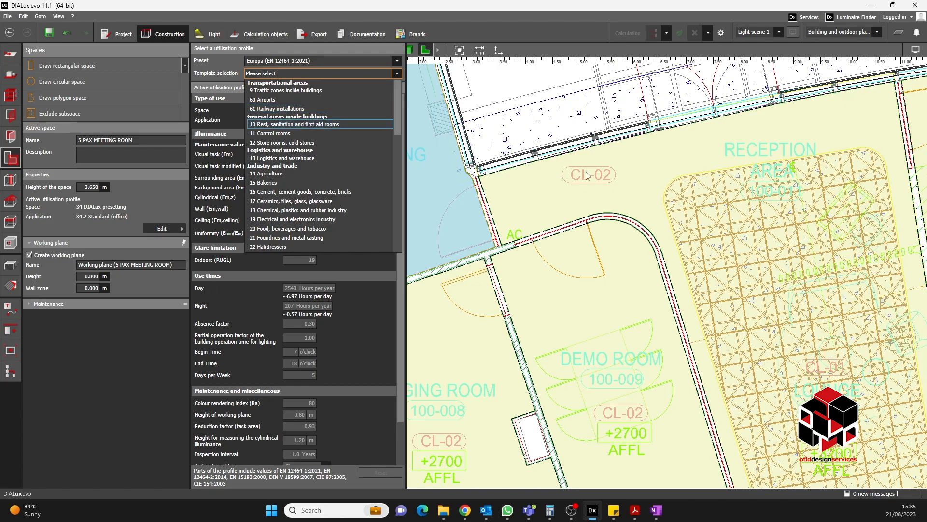
left_click(505, 25)
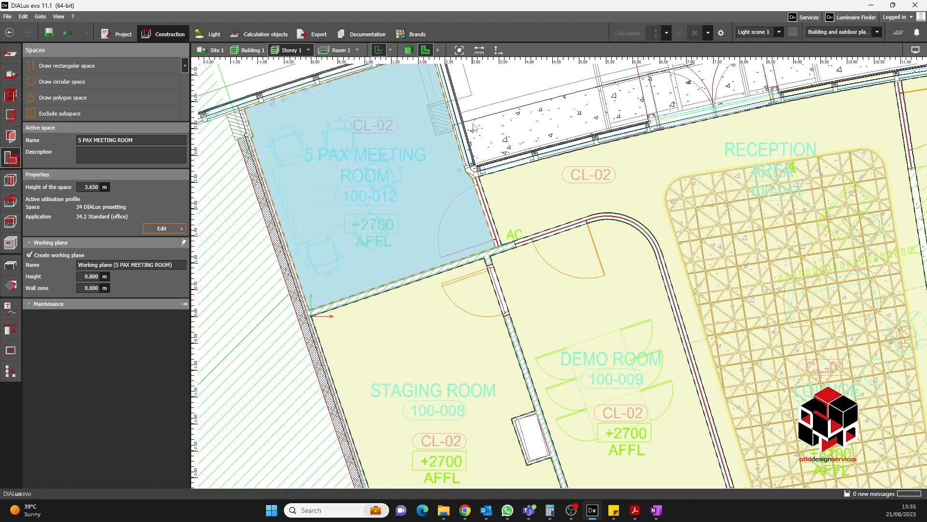
- Set the meeting room's utilisation profile to 34 Offices, 34.5.1 Conference and meeting rooms
scroll(472, 124, "down", 1)
middle_click_drag(473, 123, 629, 185)
scroll(462, 208, "up", 3)
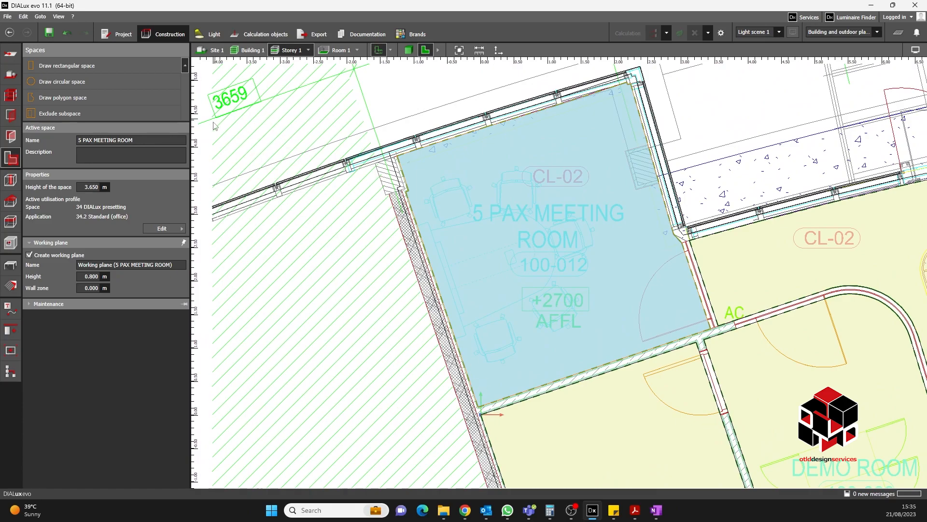
left_click(178, 230)
left_click(397, 74)
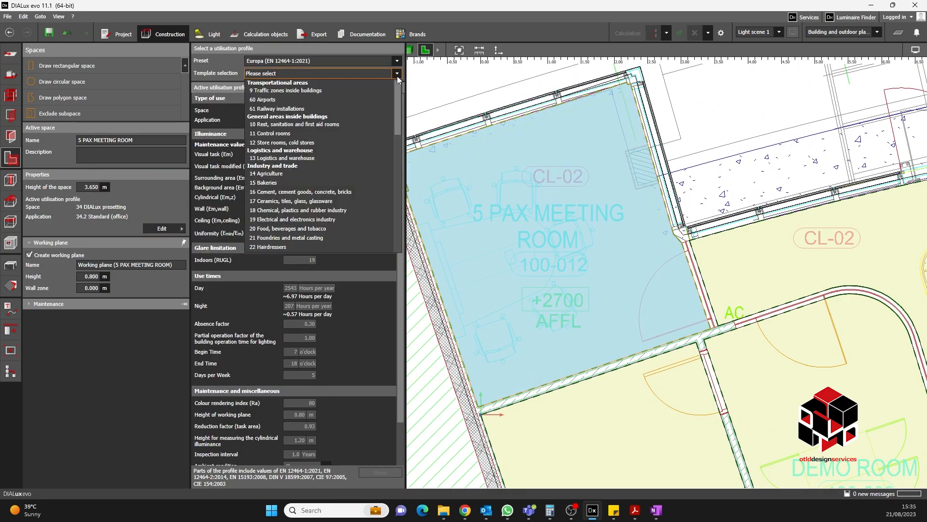
scroll(295, 124, "down", 2)
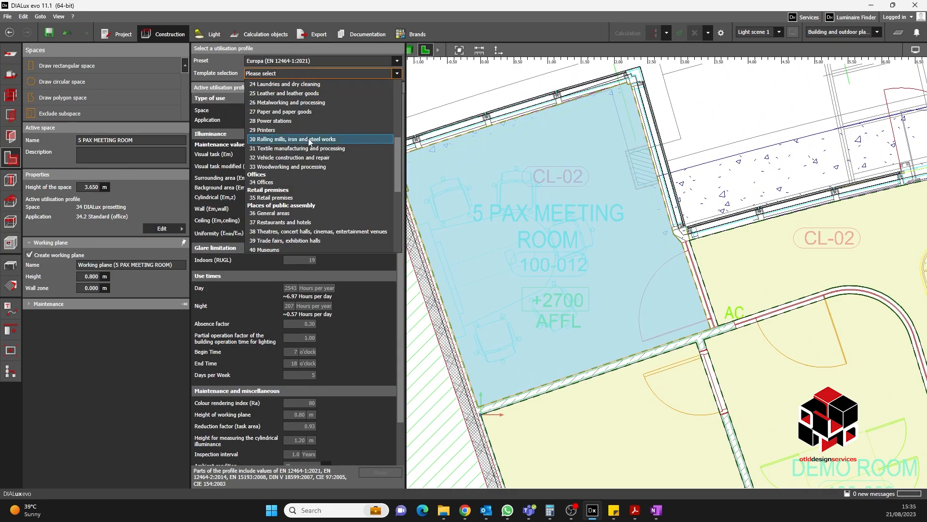
left_click(264, 183)
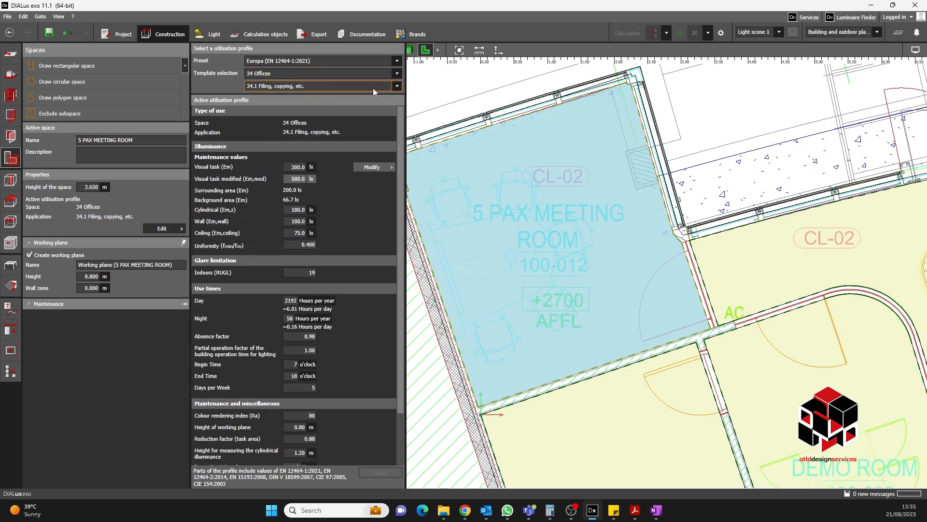
left_click(396, 87)
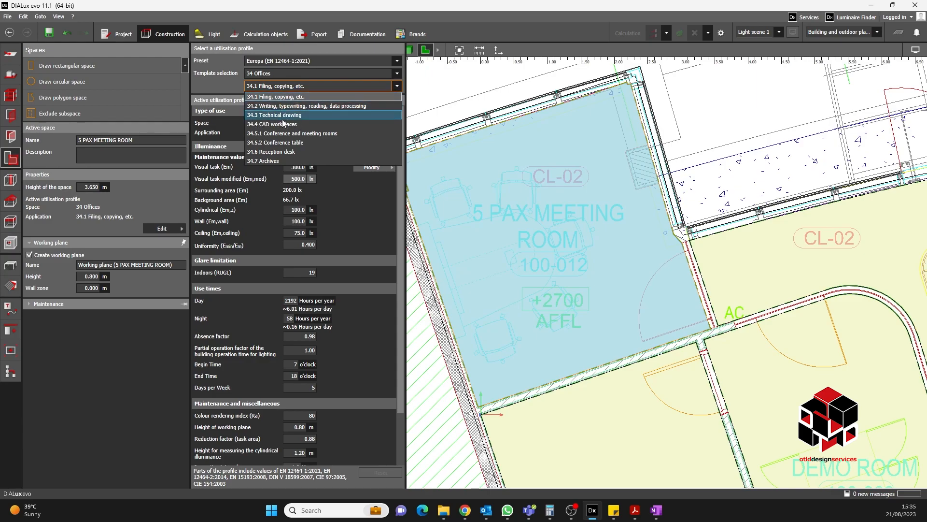
left_click(318, 133)
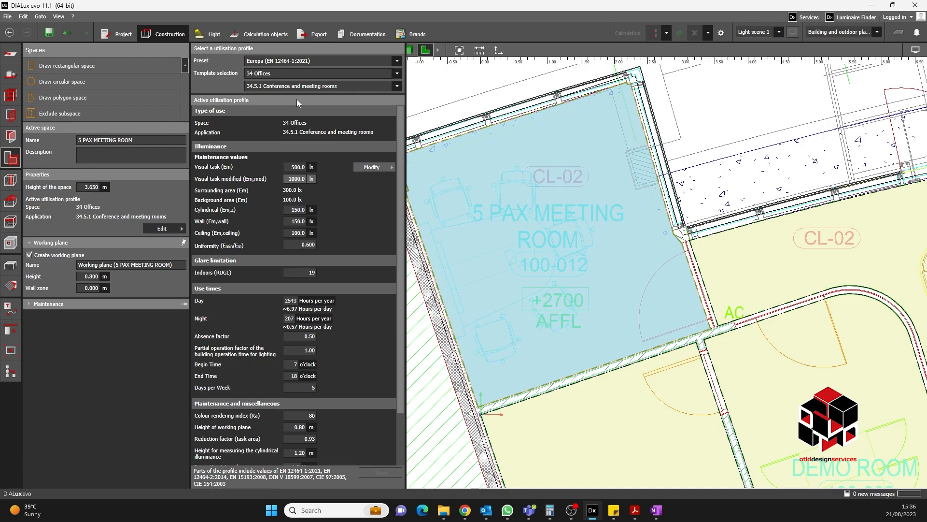
left_click(165, 228)
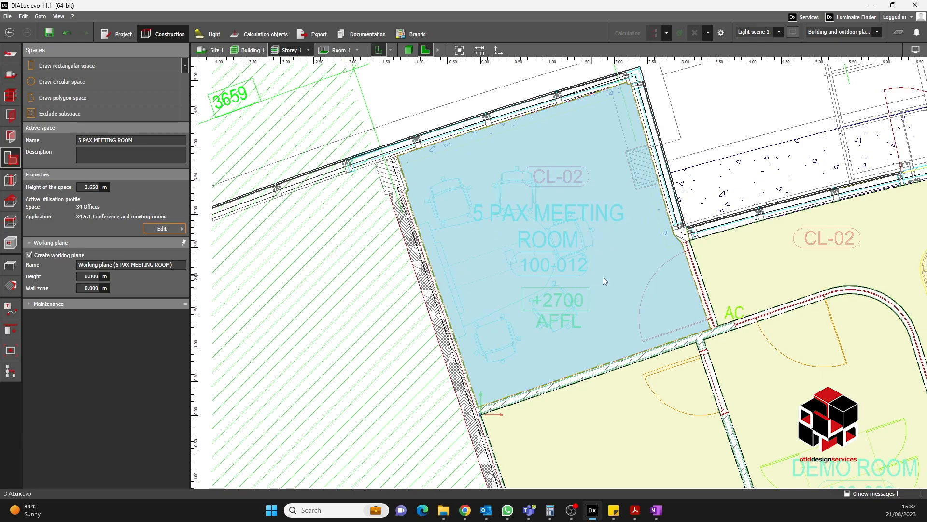
- Set the meeting room's working plane wall zone to 0.5 m
left_click(98, 276)
left_click(87, 289)
type("0.5")
key("Return")
scroll(347, 184, "down", 1)
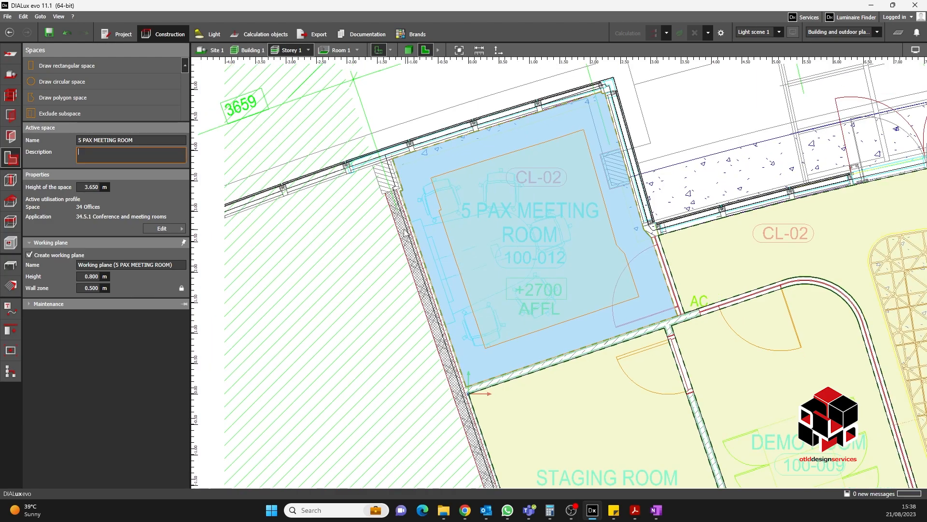
- Select the staging room space and name it STAGING ROOM
scroll(561, 273, "down", 1)
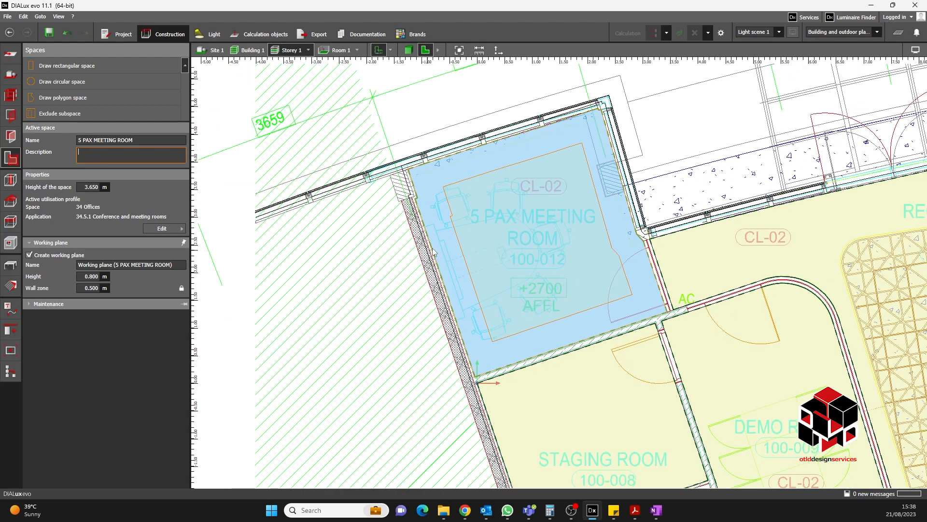
scroll(474, 234, "down", 4)
middle_click_drag(623, 326, 498, 237)
scroll(497, 271, "up", 2)
middle_click_drag(434, 280, 478, 258)
left_click(482, 279)
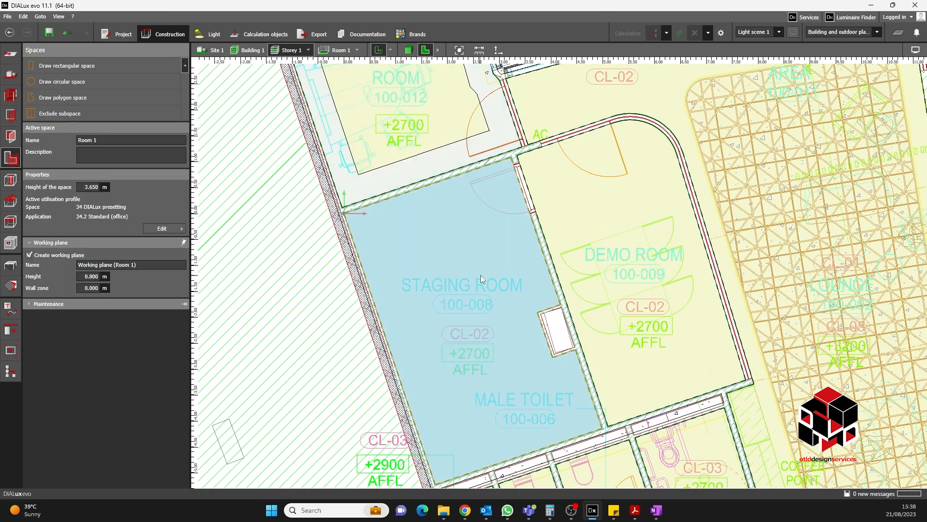
left_click(103, 140)
type("STAGING ROOM")
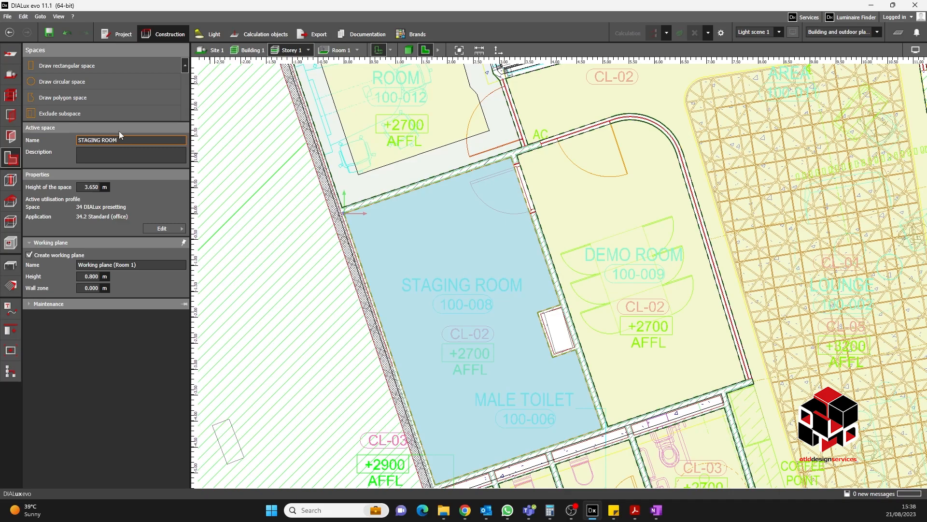
left_click(106, 152)
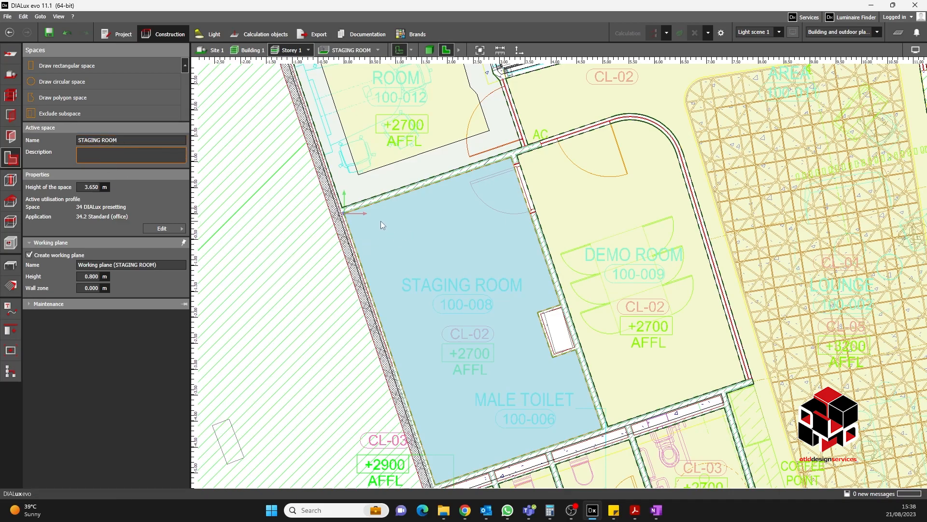
- Set the staging room's utilisation profile to 34 Offices, 34.7 Archives
left_click(181, 231)
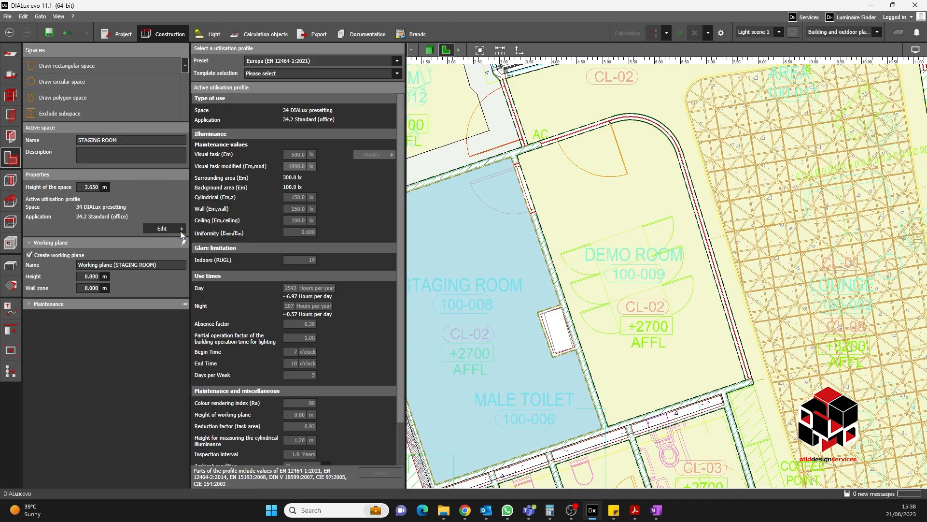
left_click(396, 74)
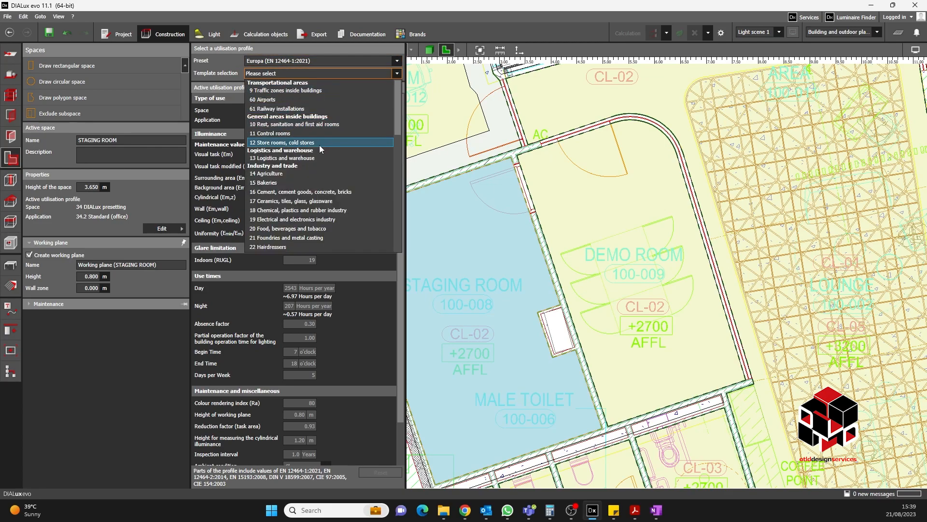
scroll(309, 159, "down", 4)
scroll(285, 186, "down", 3)
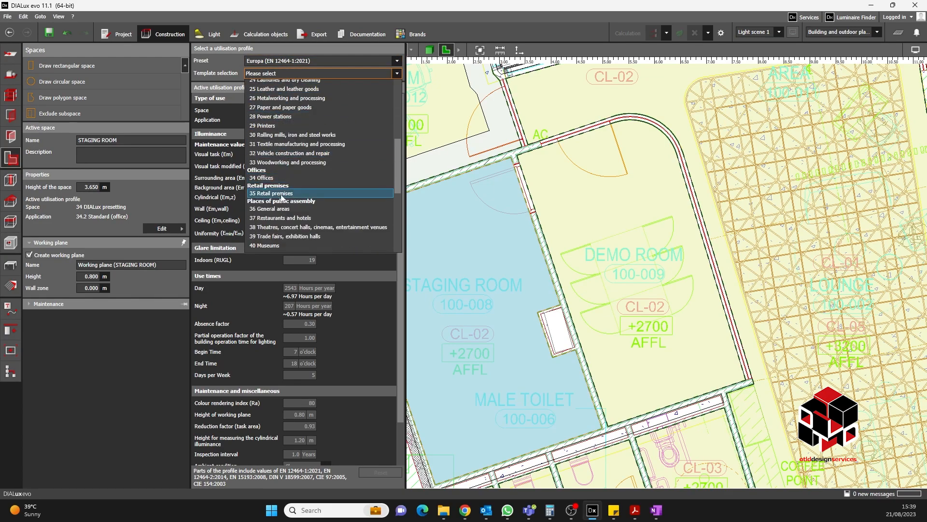
left_click(279, 178)
left_click(396, 86)
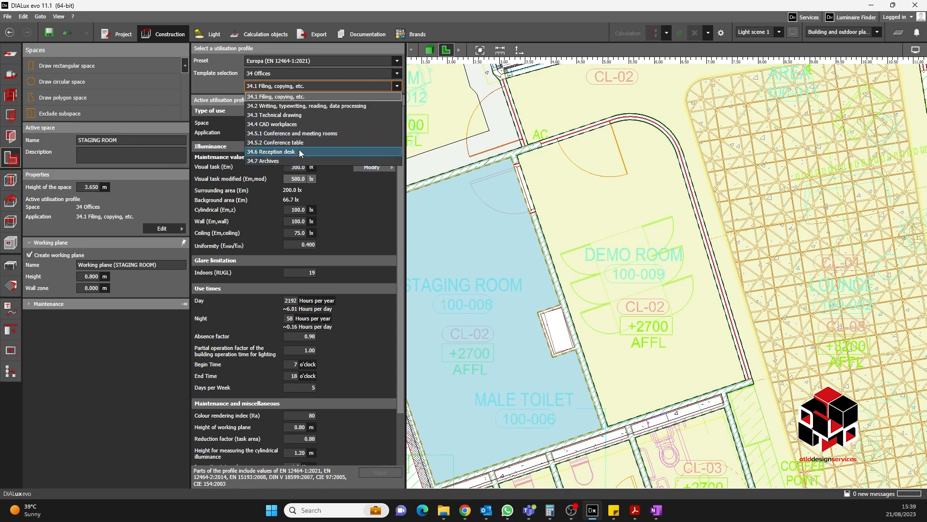
left_click(279, 160)
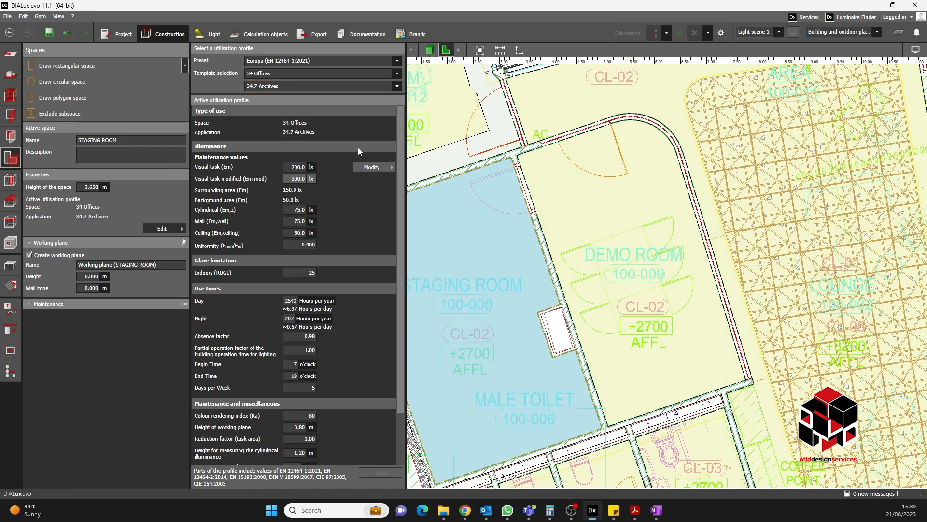
- Set the staging room's working plane wall zone to 0.5 m
left_click(98, 288)
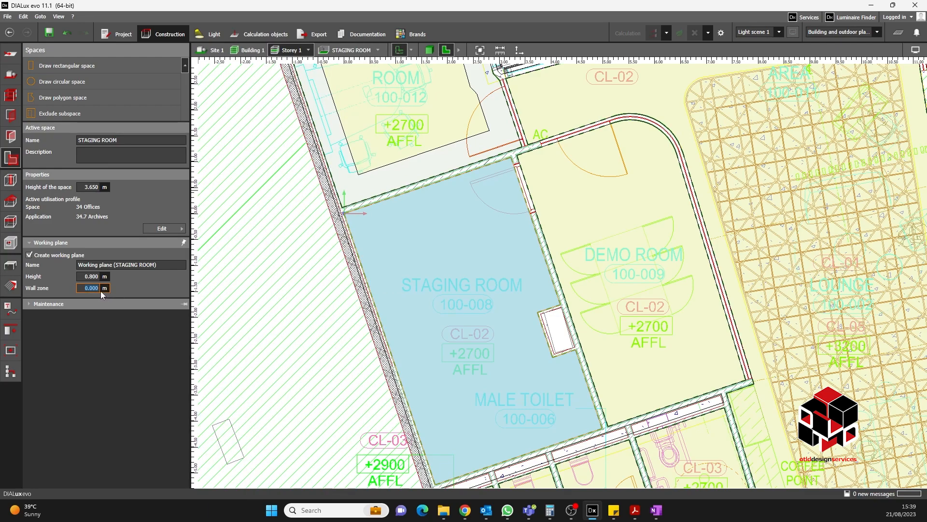
type("0.5")
key("Return")
scroll(467, 256, "down", 2)
scroll(467, 256, "down", 2)
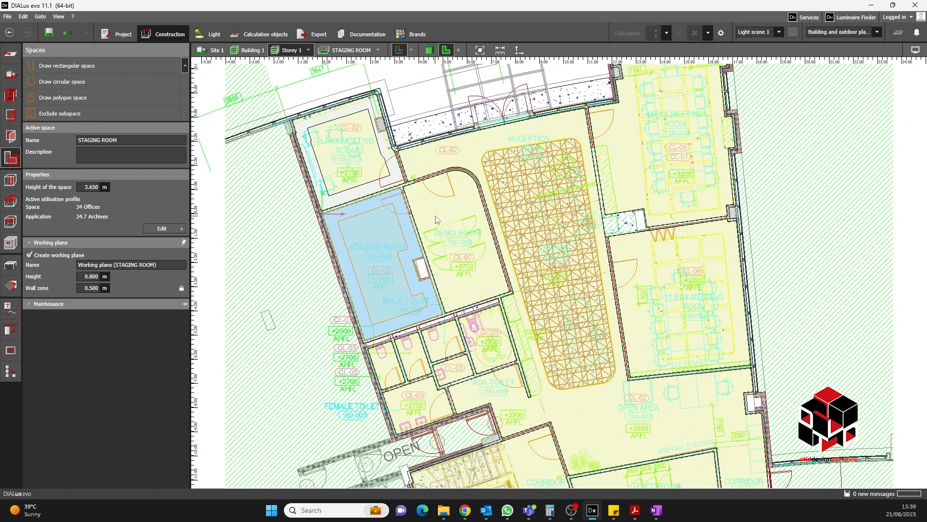
scroll(420, 191, "up", 1)
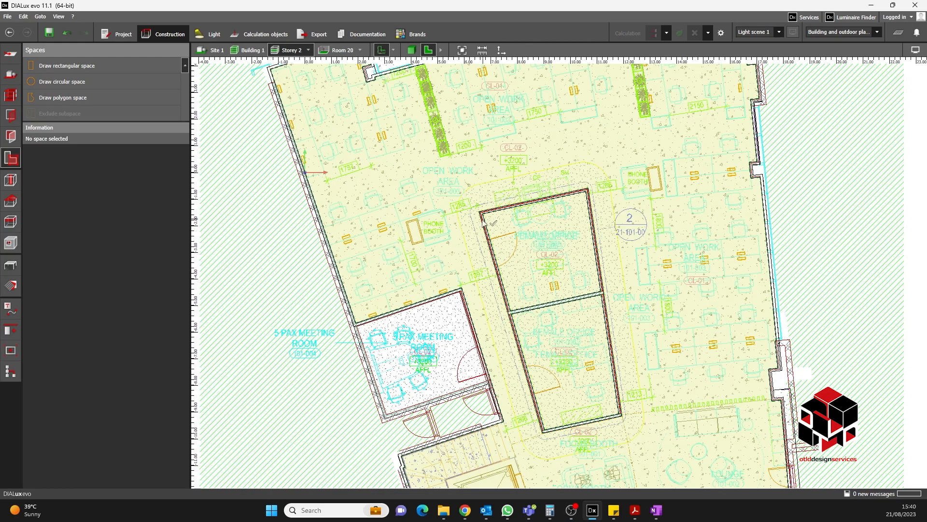
scroll(485, 223, "up", 1)
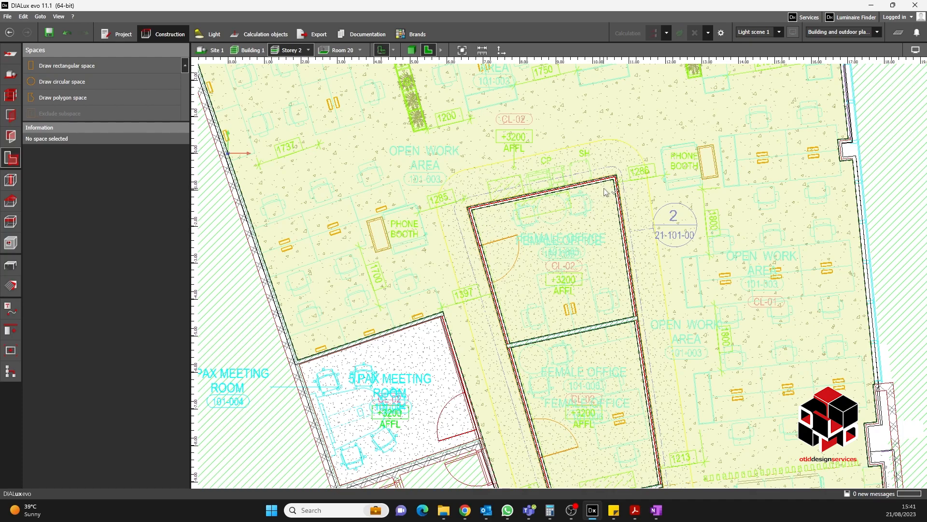
- Select the upper female office space on Storey 2
left_click(560, 252)
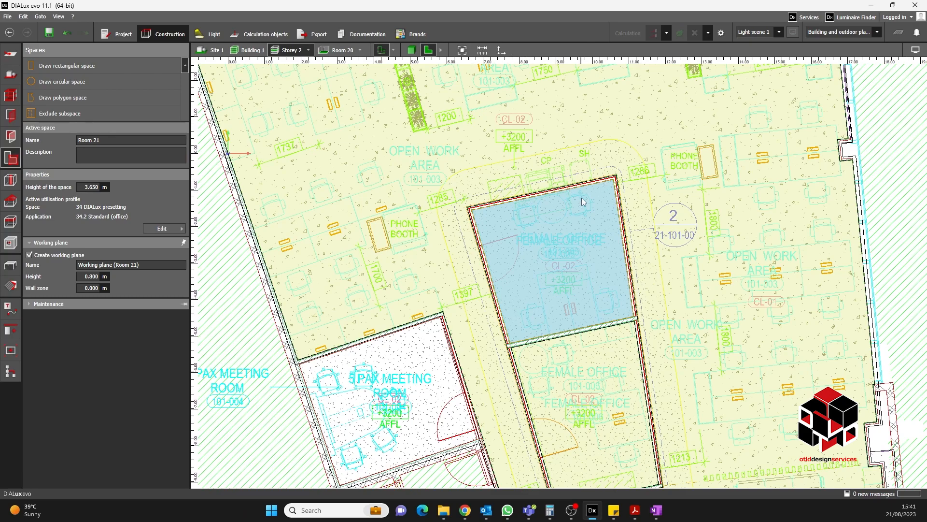
middle_click_drag(595, 404, 586, 373)
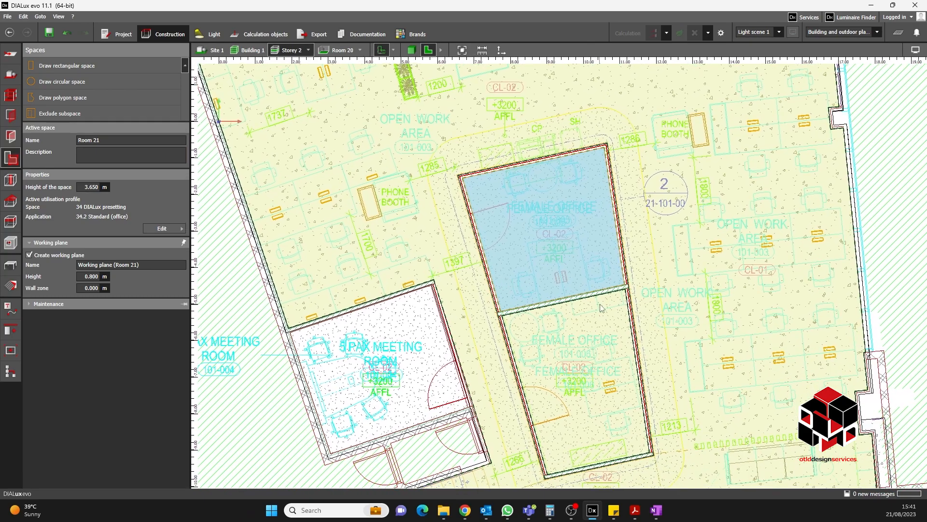